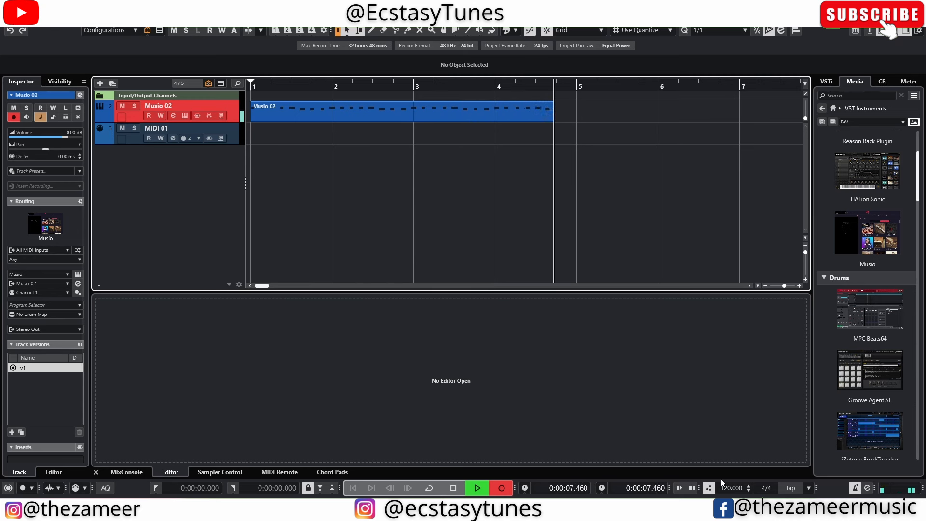
Stop recording and open the recorded Musio 02 part in a separate Key Editor window
key(space)
click(537, 206)
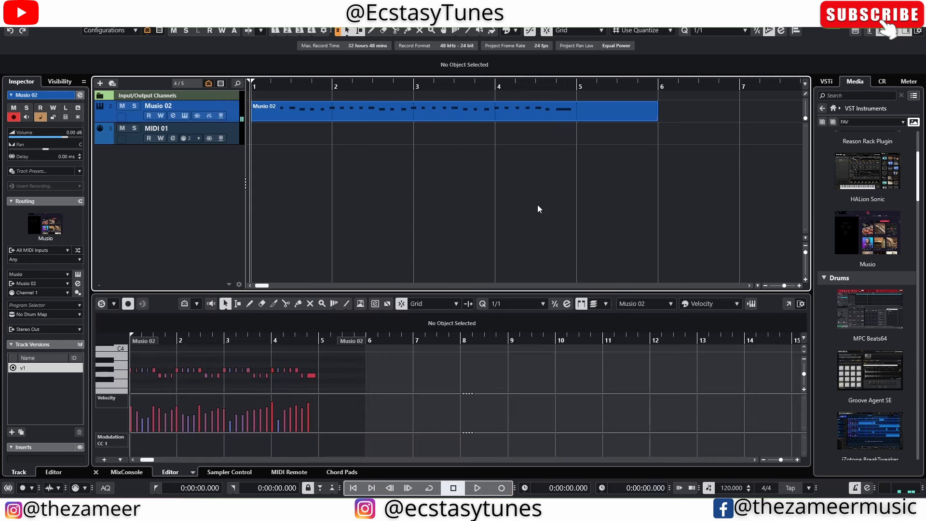
click(410, 116)
click(401, 127)
double_click(404, 116)
click(788, 303)
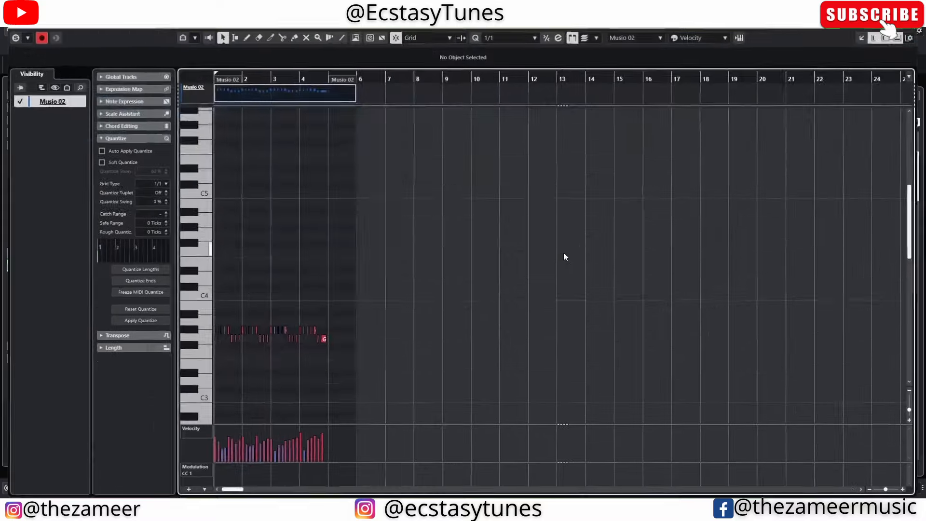
scroll(272, 322, down, 3)
scroll(267, 328, up, 8)
drag(233, 494, 194, 488)
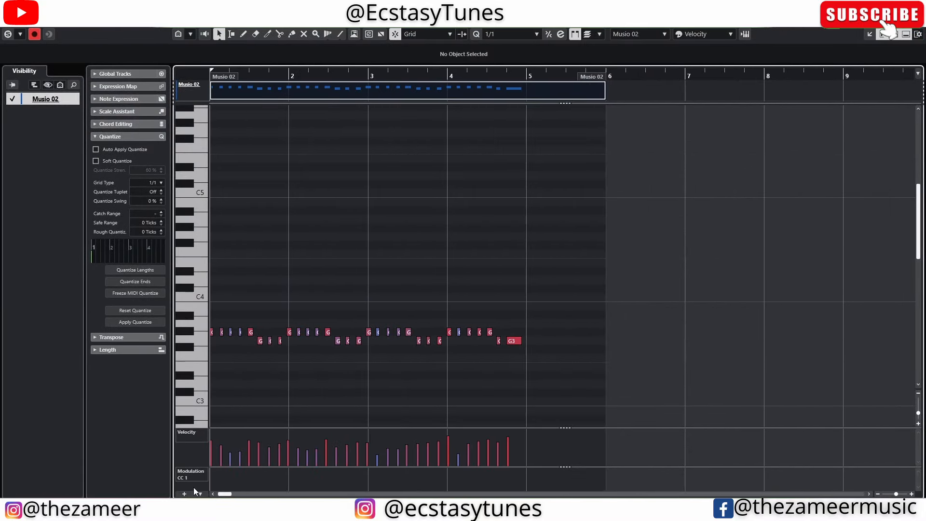
scroll(273, 368, up, 4)
scroll(641, 293, down, 2)
Set the quantize preset to 1/16 and quantize the Musio 02 notes in groups
key(ctrl+a)
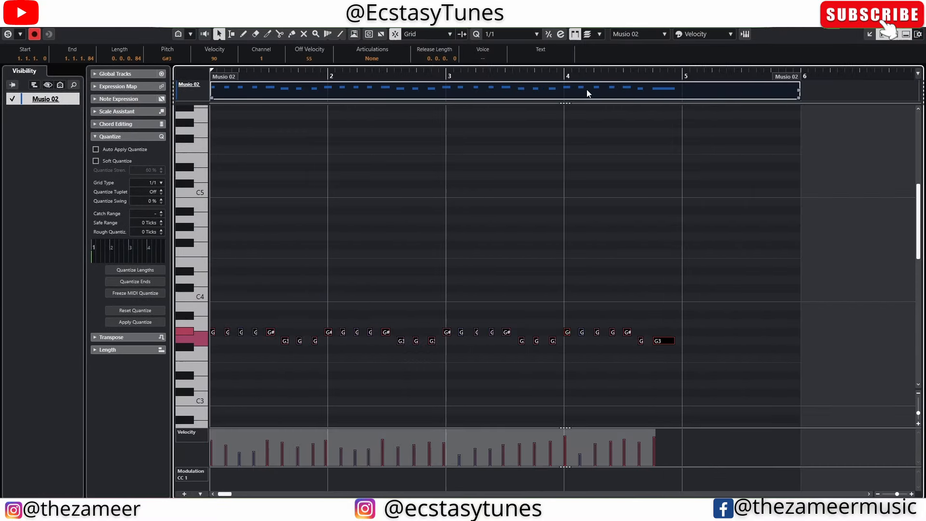
click(493, 36)
click(516, 94)
click(525, 263)
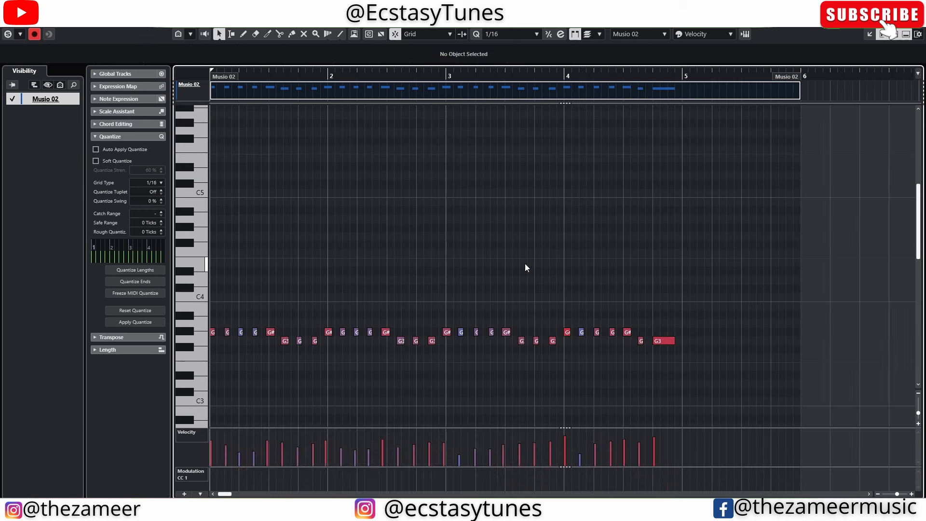
drag(524, 263, 166, 407)
key(q)
drag(378, 269, 600, 377)
key(q)
drag(556, 293, 674, 378)
key(q)
click(712, 319)
Set Rough Quantize to 4 Ticks and play the Musio 02 notes back to check their timing
double_click(153, 233)
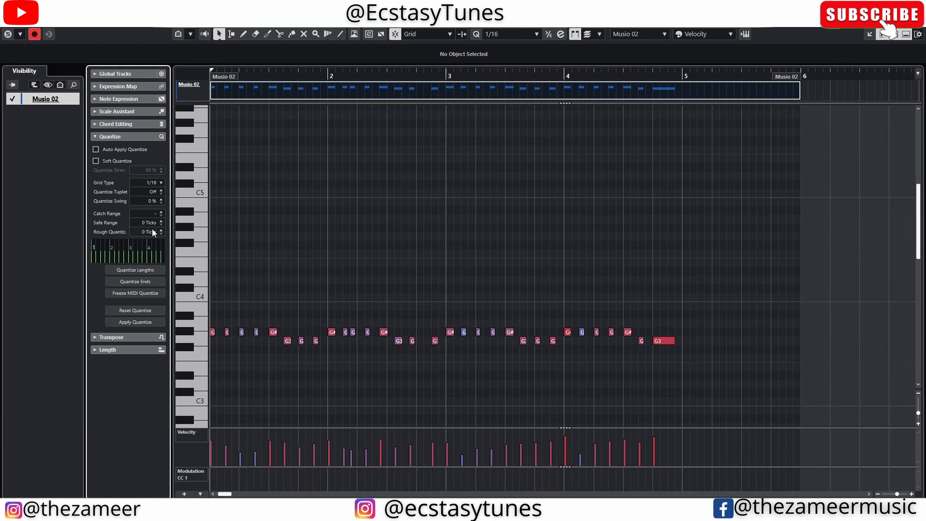
text(4)
key(Return)
click(273, 232)
drag(800, 274, 205, 398)
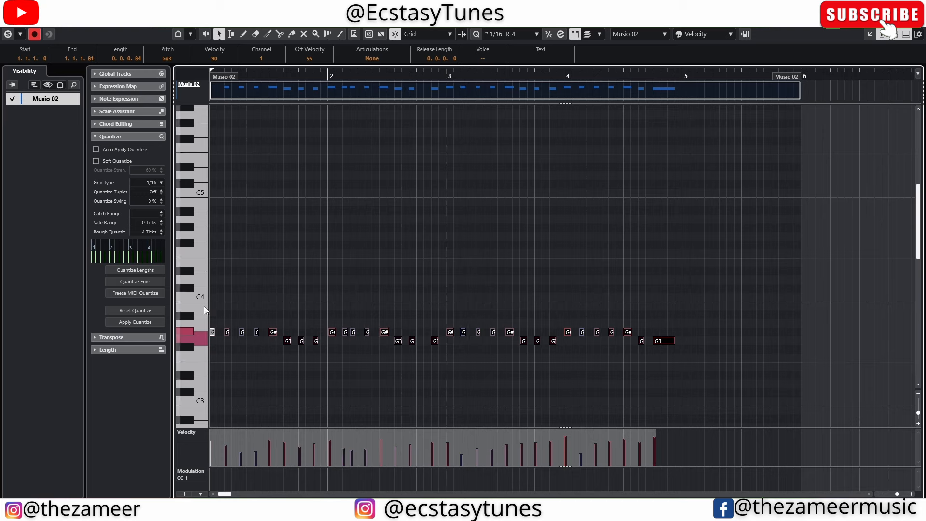
click(213, 331)
key(space)
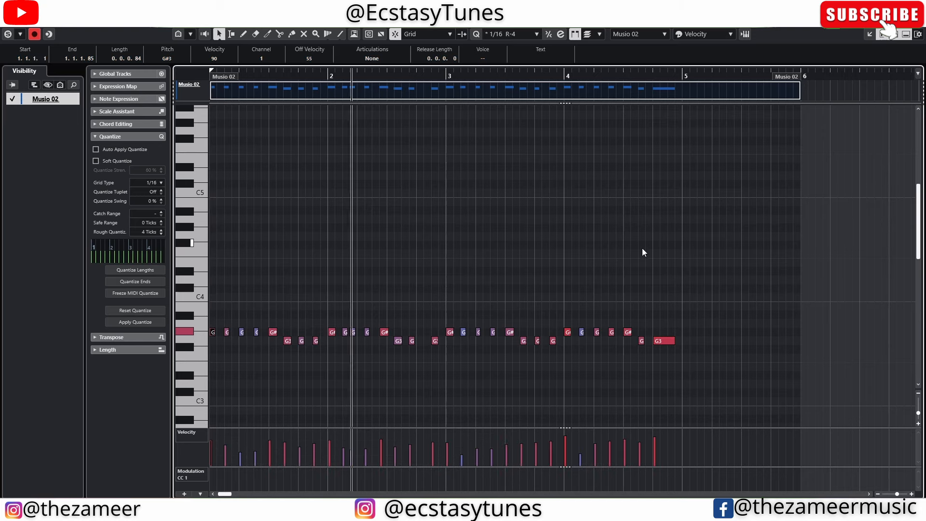
scroll(337, 353, up, 2)
scroll(386, 352, down, 2)
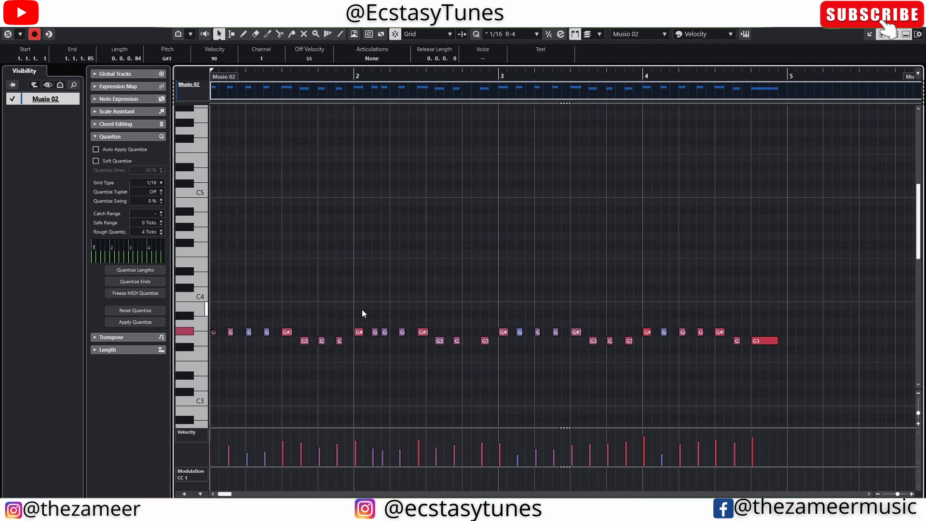
Reset the quantization of the bar 2 notes and realign them on the grid from the start of the bar
drag(362, 310, 486, 360)
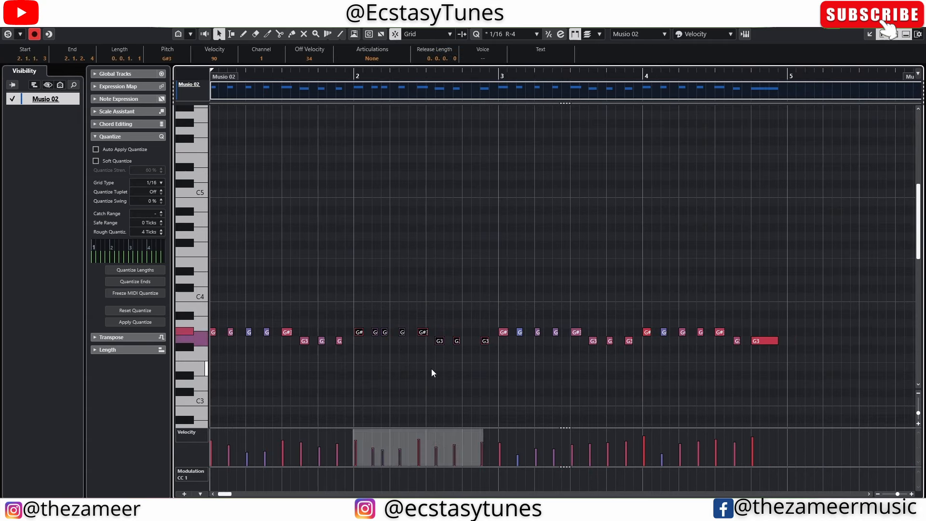
click(130, 311)
drag(355, 316, 484, 354)
drag(354, 335, 492, 352)
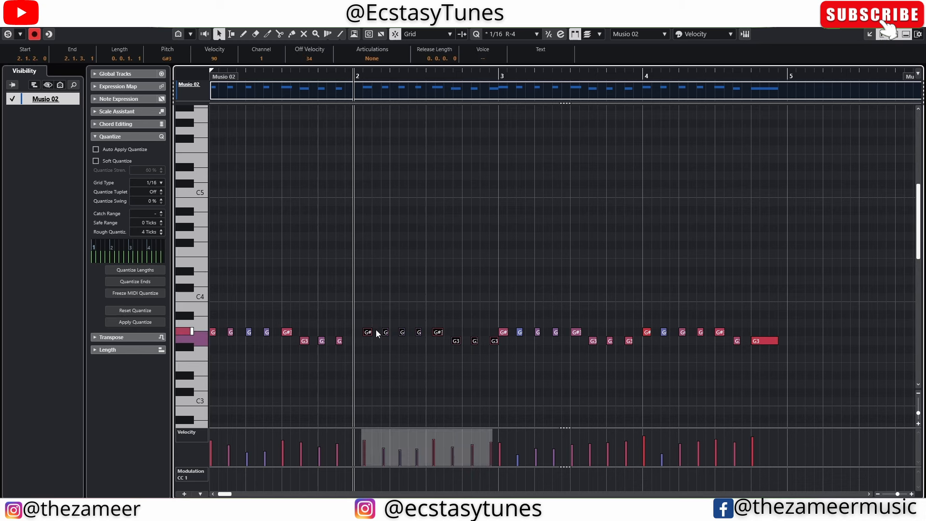
key(ctrl+Left)
key(q)
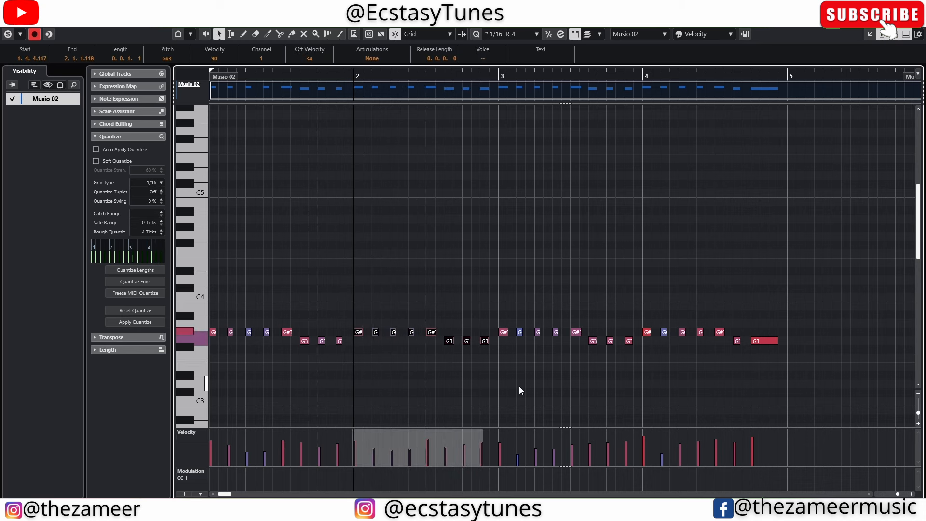
Quantize all Musio 02 notes, play them back from the beginning and close the editor
click(518, 386)
drag(840, 285, 95, 424)
key(q)
key(KP_Decimal)
key(space)
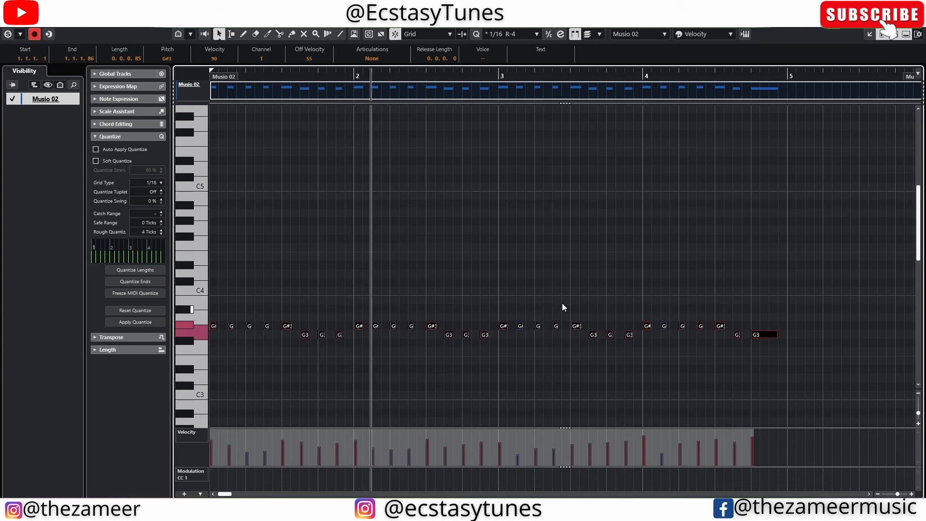
key(Return)
key(Return)
click(556, 170)
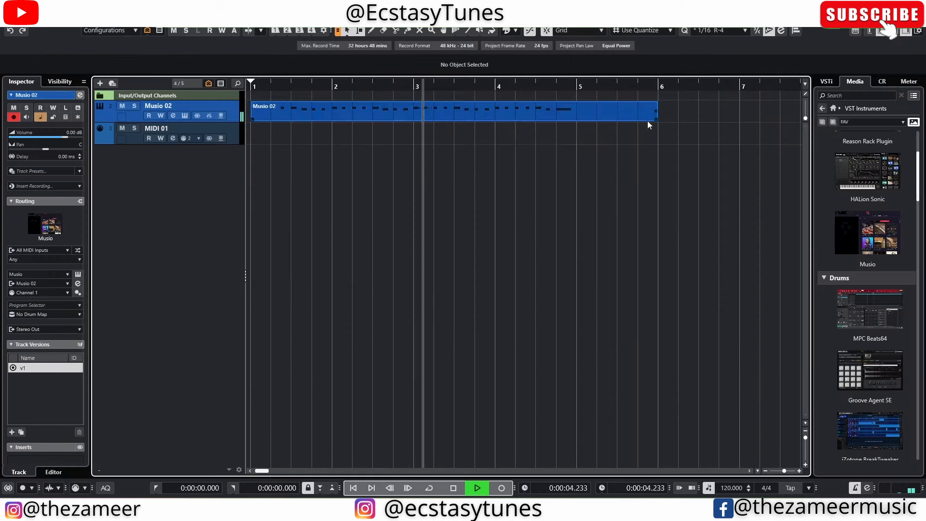
Shorten the Musio 02 part to end at bar 5 and turn on cycle playback over its four bars
drag(656, 117, 576, 117)
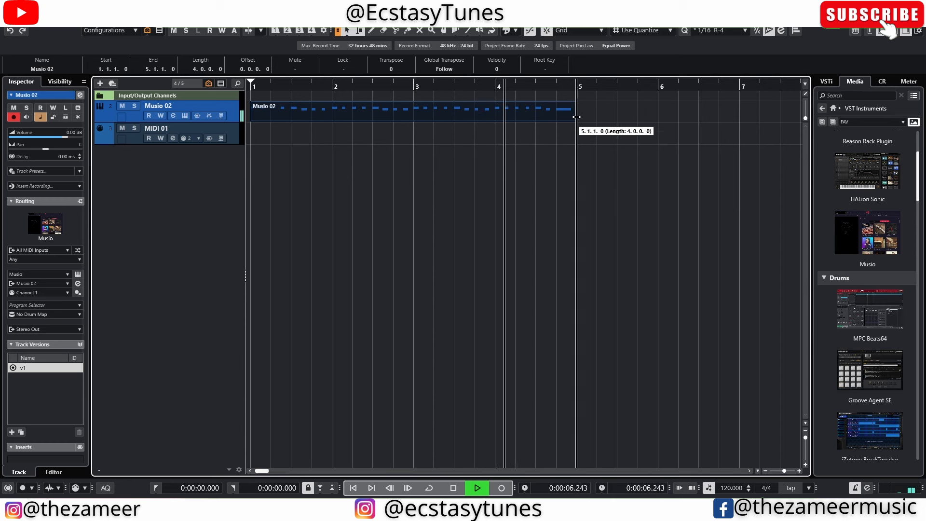
key(space)
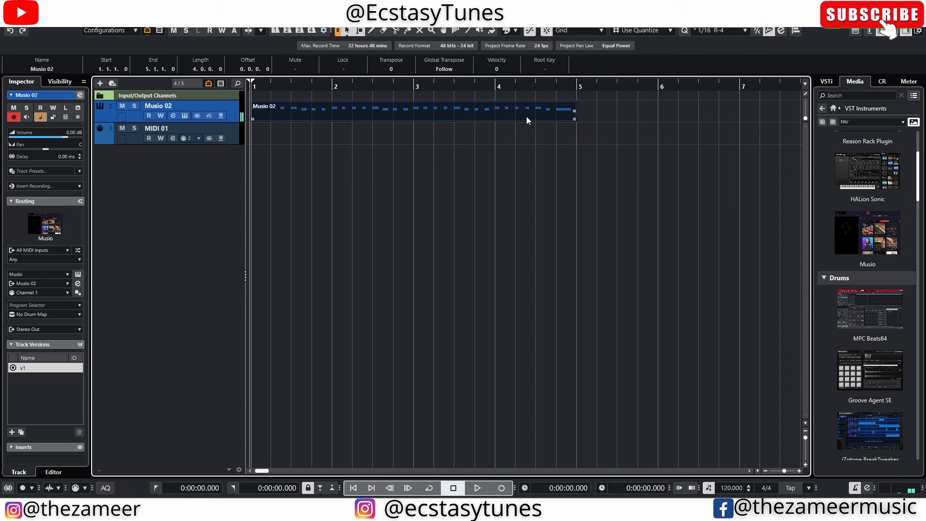
key(p)
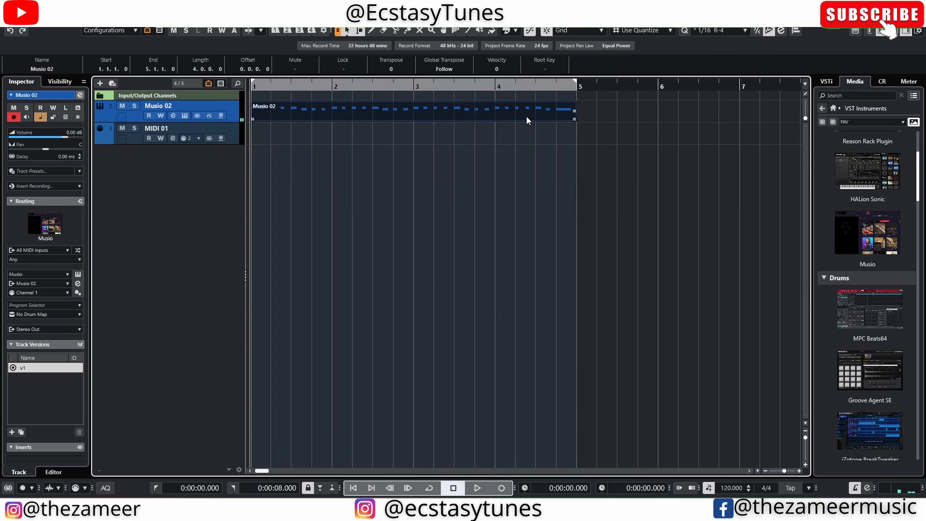
key(KP_Divide)
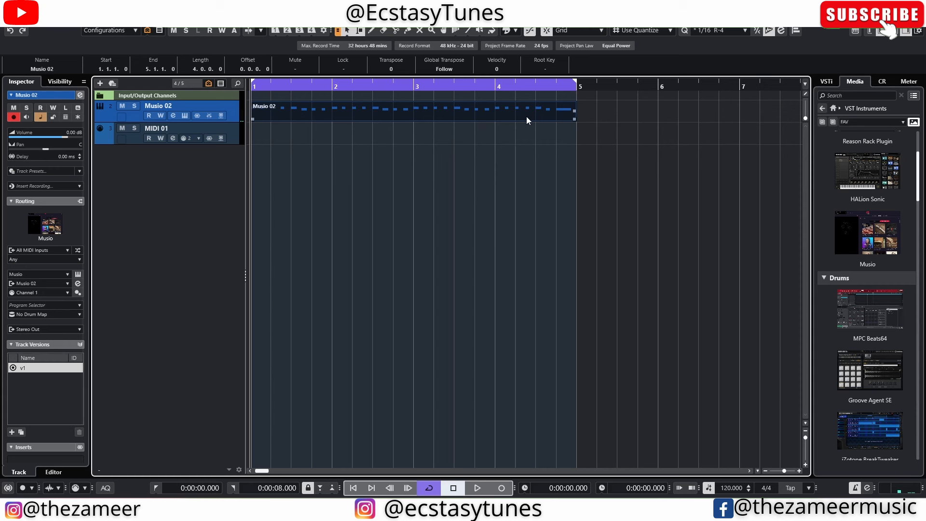
Record a four-bar part on the MIDI 01 track from the start of the loop
key(Down)
key(Tab)
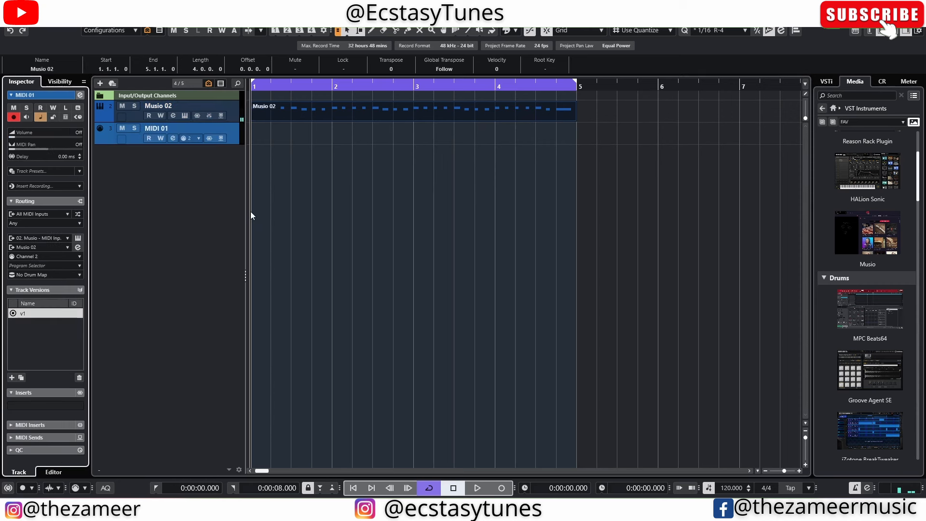
click(238, 108)
click(232, 131)
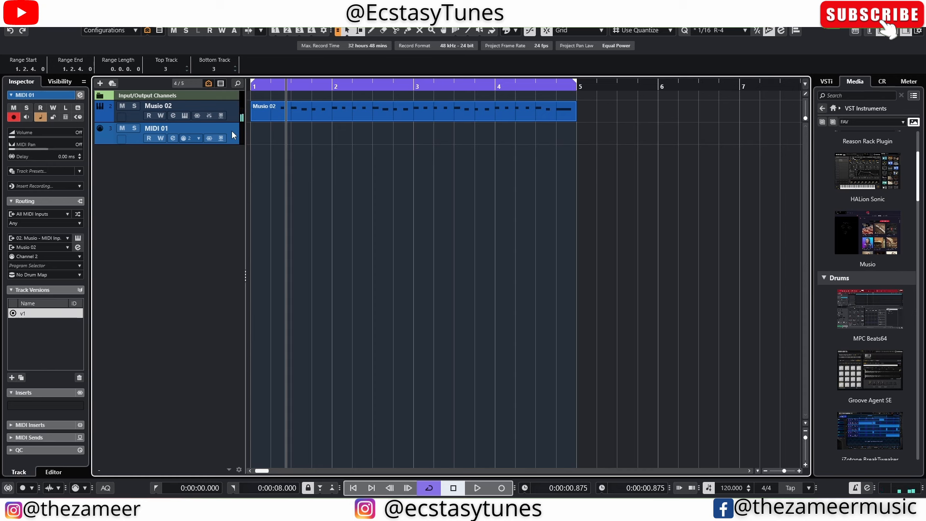
key(KP_Decimal)
key(KP_Multiply)
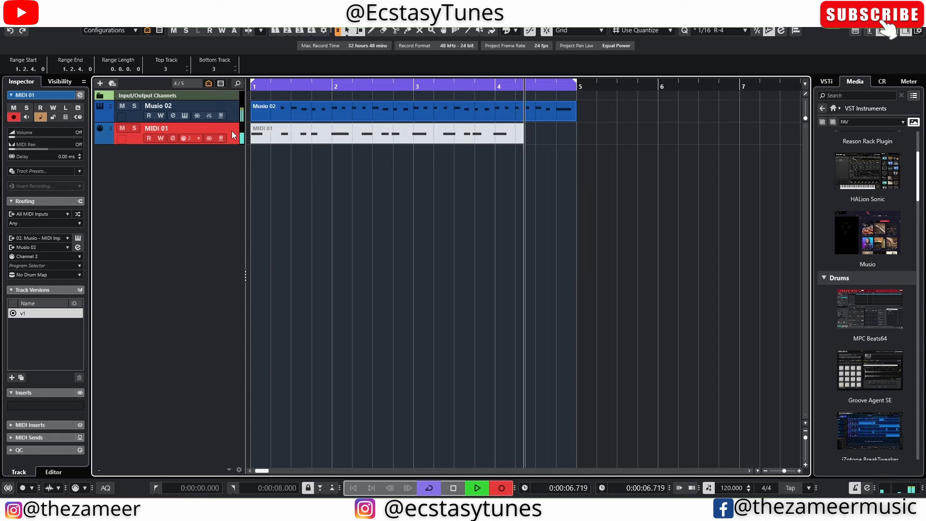
key(space)
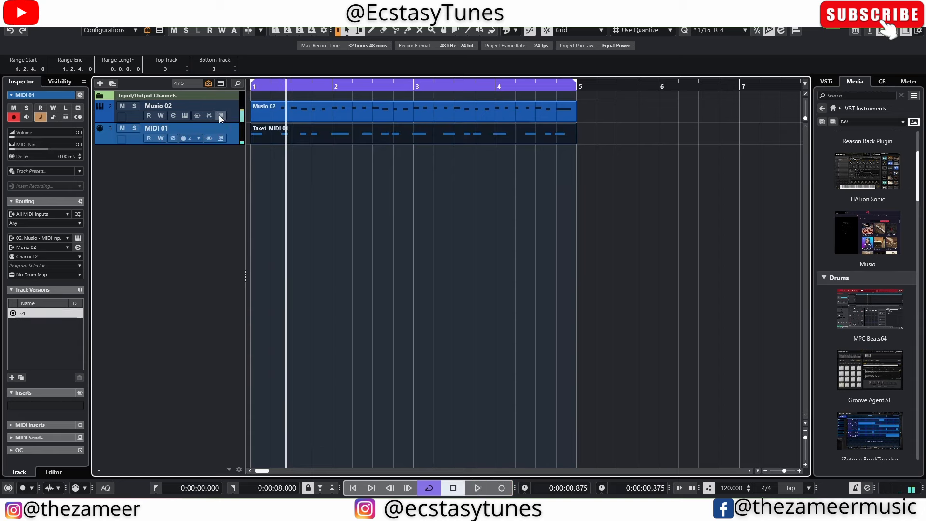
Transpose all notes of the recorded Take1 MIDI 01 part down one octave to F1, playing it in the loop
key(space)
double_click(320, 139)
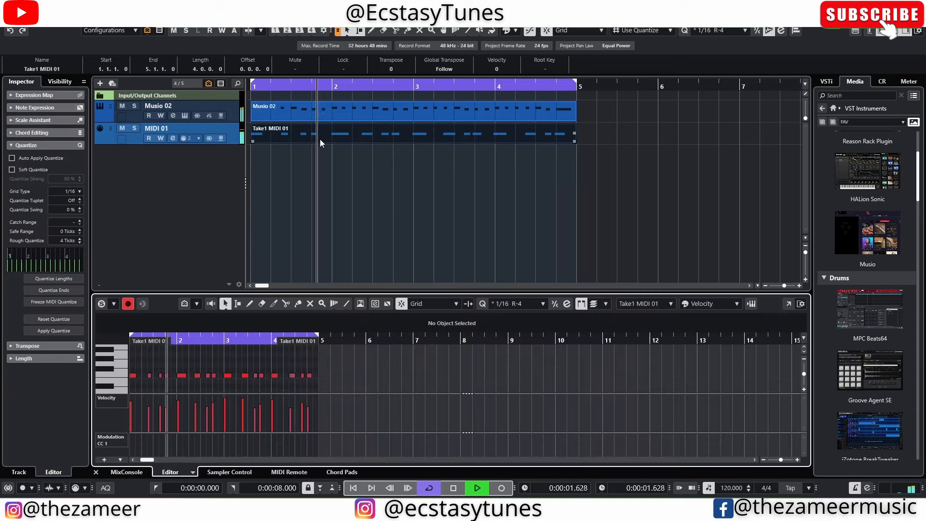
click(789, 304)
drag(701, 183, 202, 259)
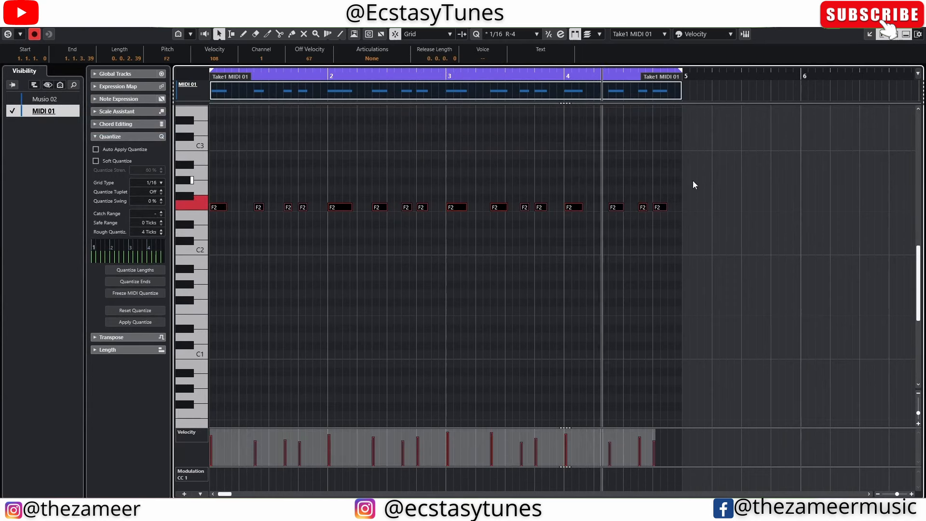
drag(692, 182, 178, 251)
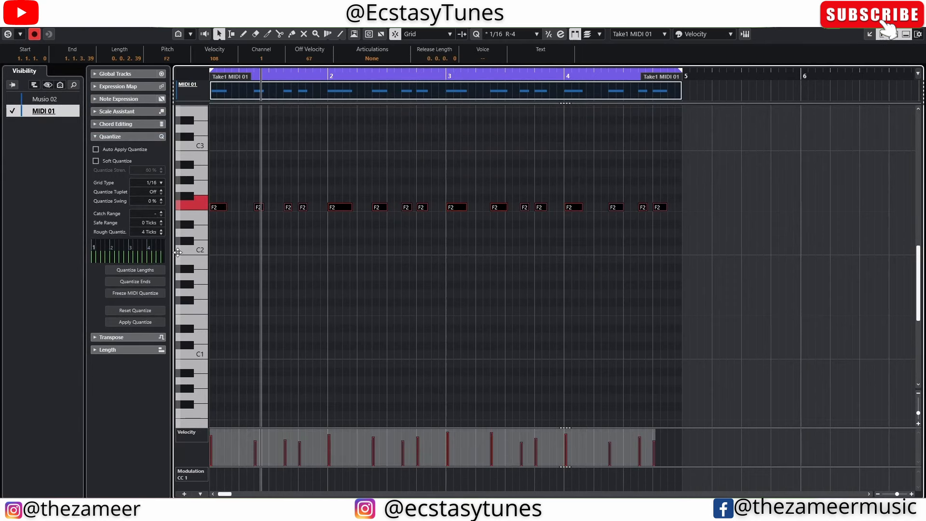
key(shift+Down)
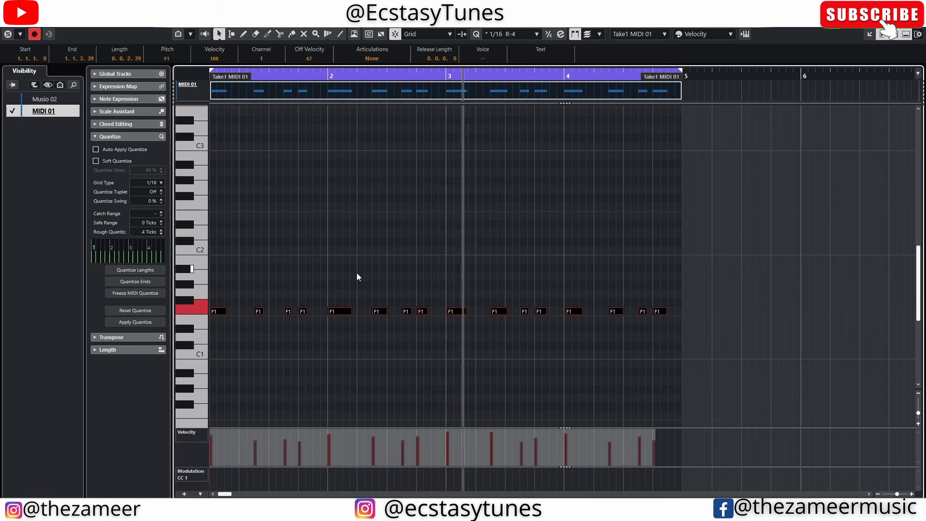
key(Return)
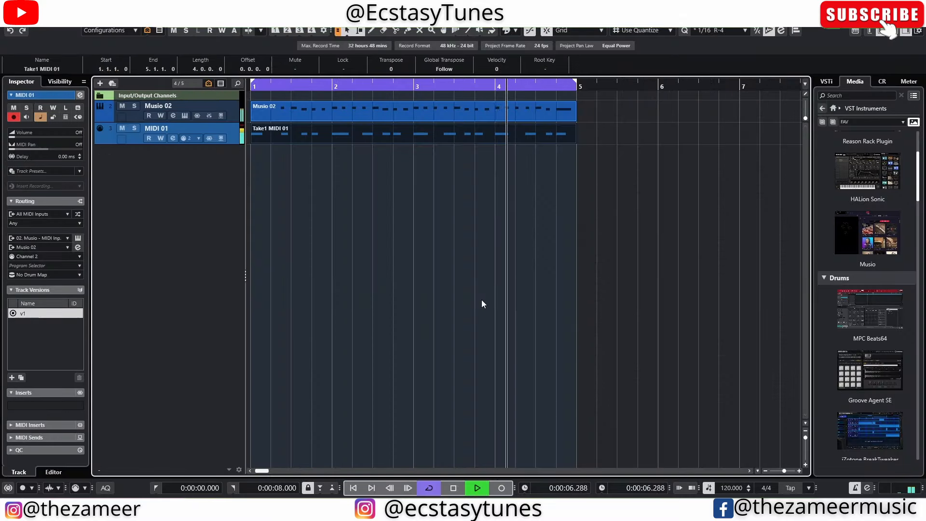
click(558, 195)
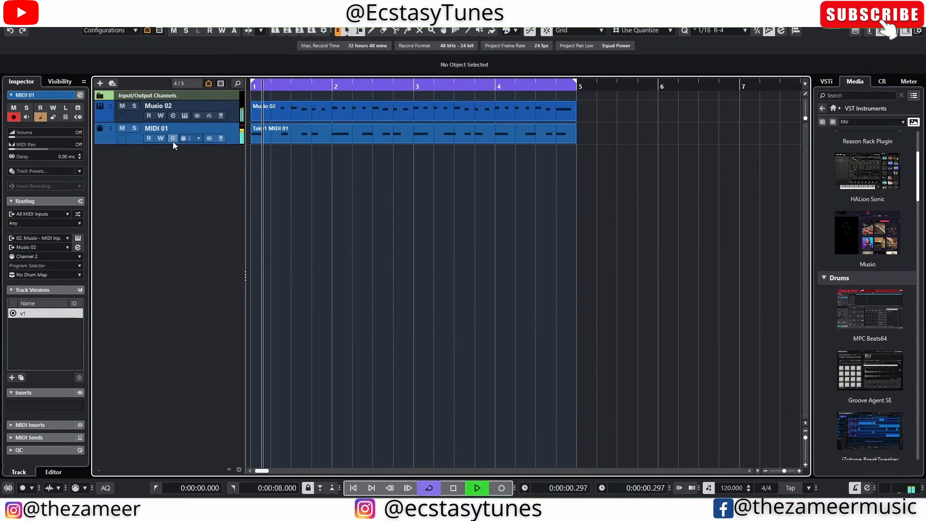
key(space)
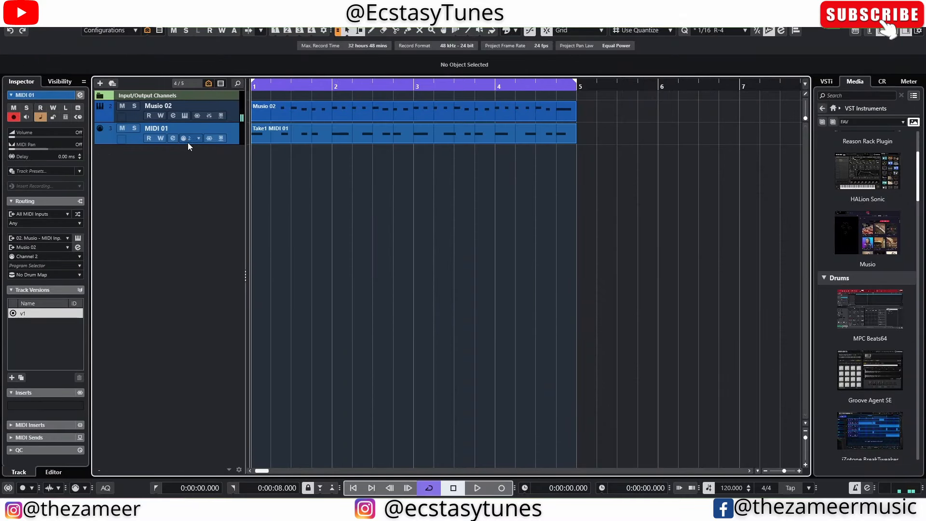
Lower the reverb Decay and Wet amounts of the Pizzicato patch in Musio while the loop plays
click(77, 238)
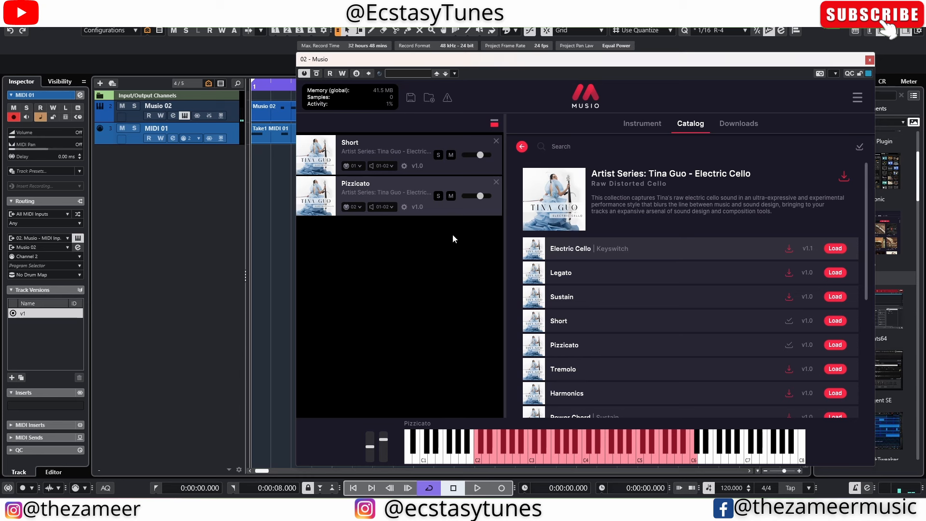
click(443, 213)
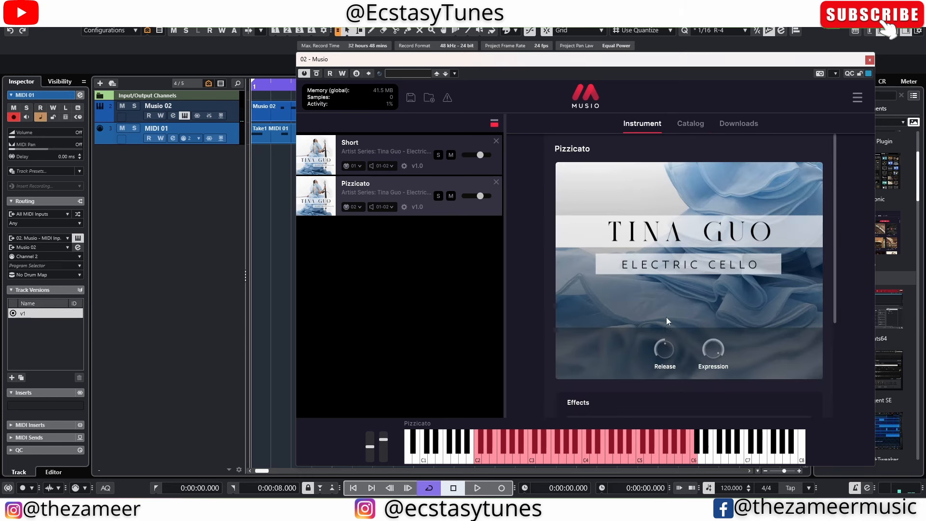
scroll(667, 321, down, 3)
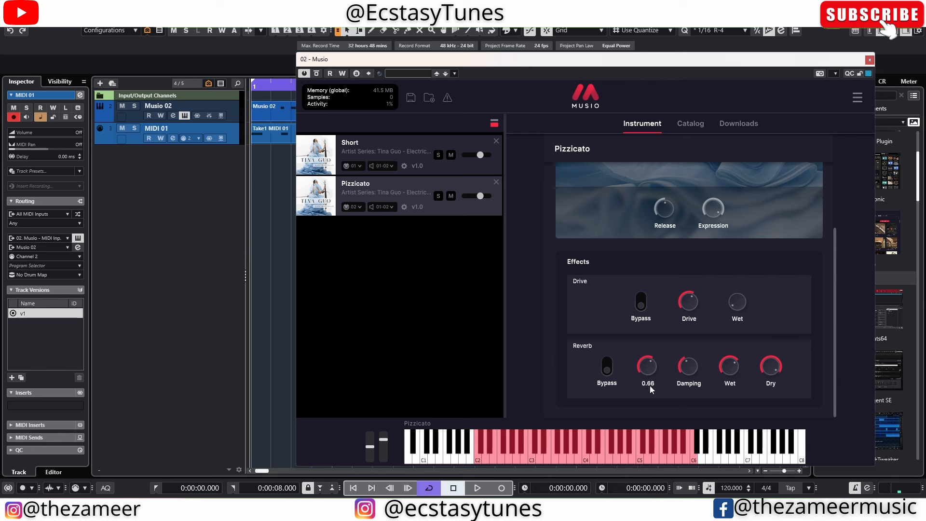
scroll(644, 368, down, 2)
key(space)
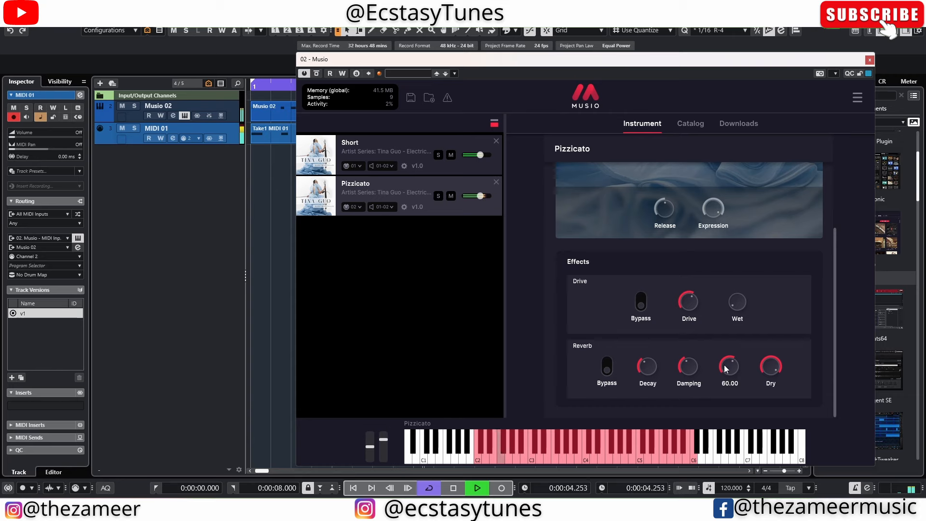
scroll(726, 369, down, 2)
click(869, 60)
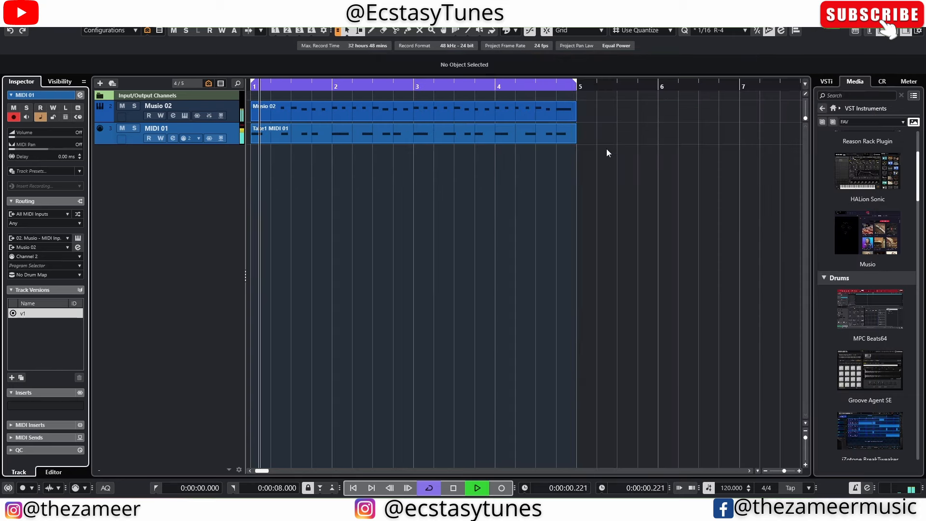
Open the Take1 MIDI 01 part in the editor, copy its last F1 note to 4.4.3, and stop playback
double_click(563, 139)
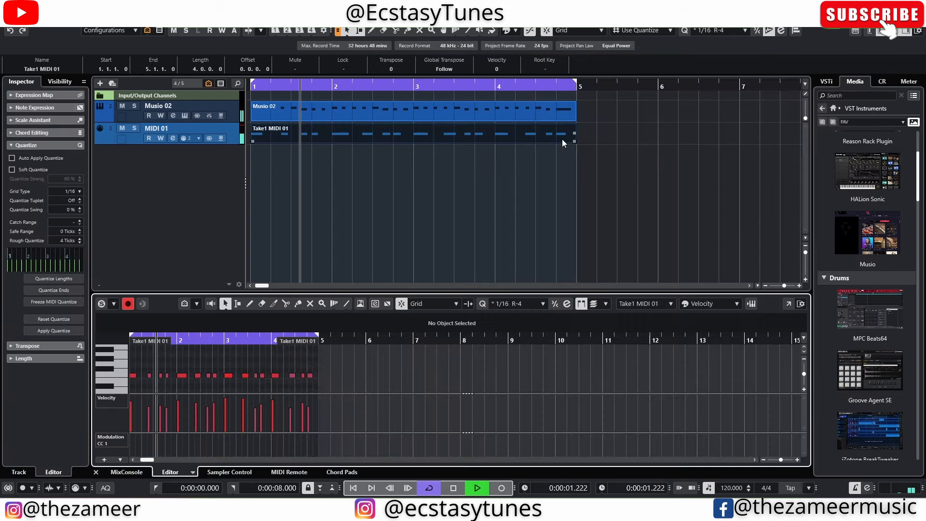
click(788, 303)
scroll(681, 283, up, 4)
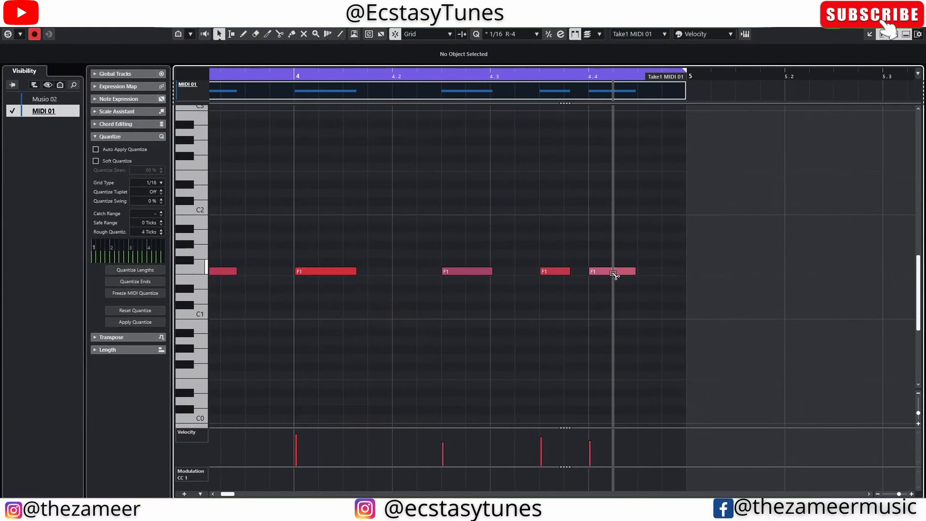
drag(616, 272, 669, 273)
scroll(702, 247, down, 5)
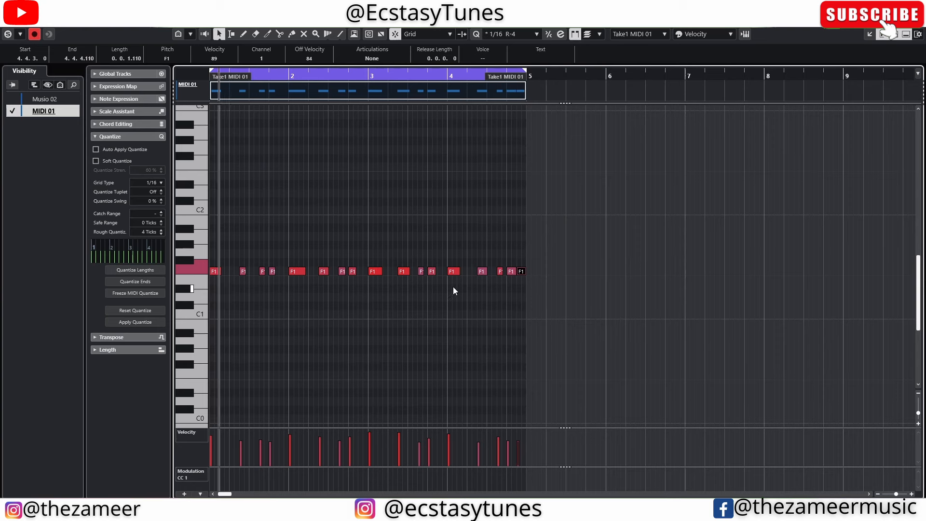
key(Escape)
key(Escape)
click(533, 241)
key(space)
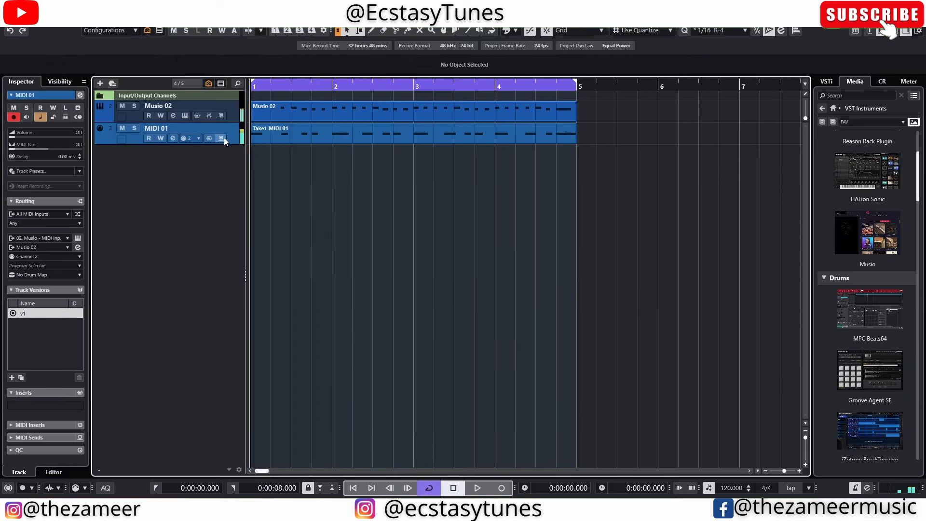
Add a second MIDI track that sends to Musio 02 on channel 3, and open the Musio instrument window
double_click(169, 160)
click(78, 237)
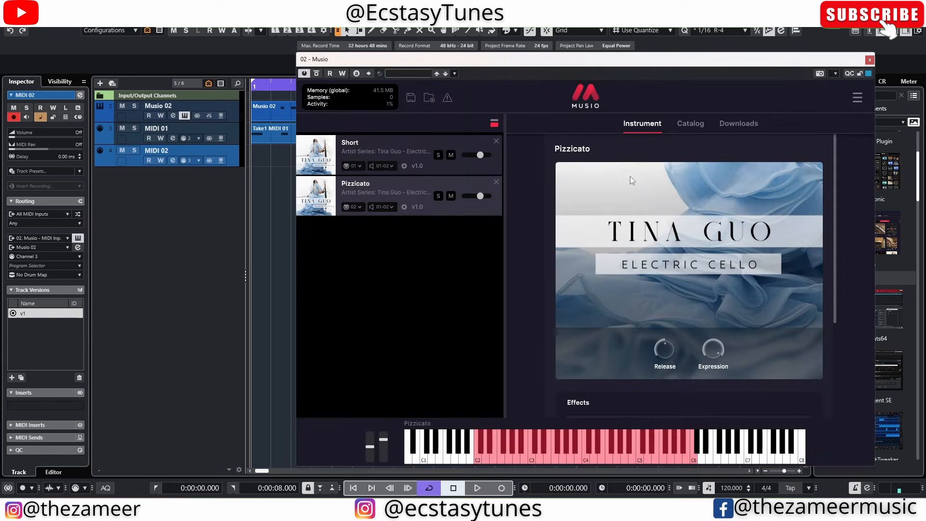
click(101, 195)
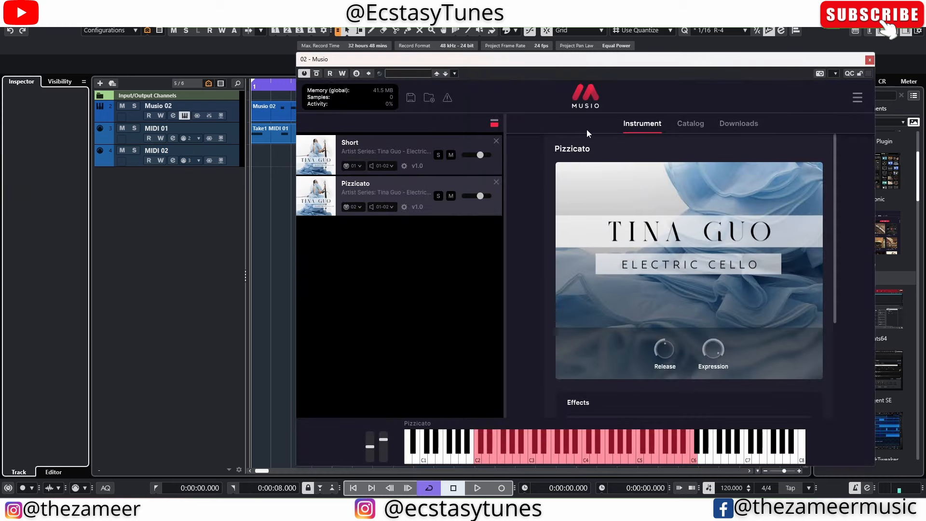
Find the Create Series Tongue Drum in the Musio catalog, audition it, and load it beneath the Pizzicato patch
click(684, 124)
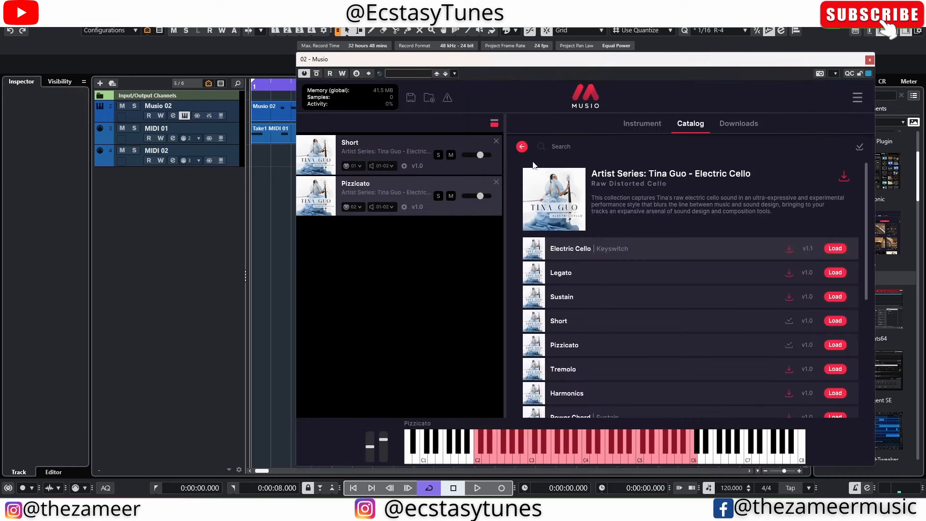
click(522, 146)
scroll(718, 267, down, 3)
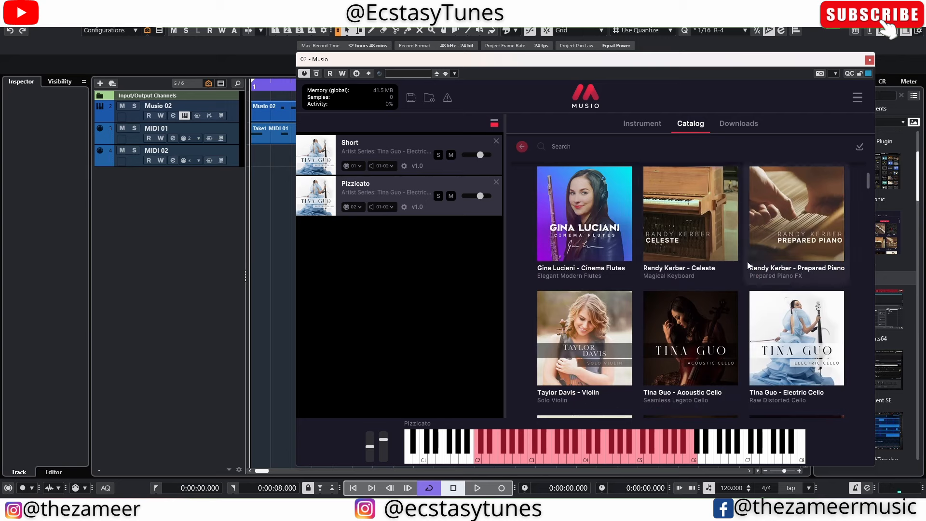
scroll(747, 265, down, 10)
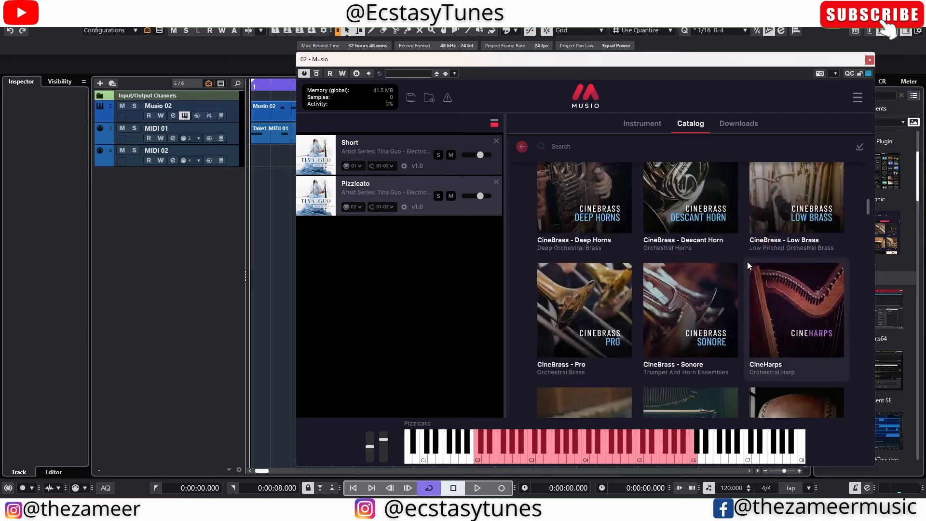
scroll(747, 262, down, 12)
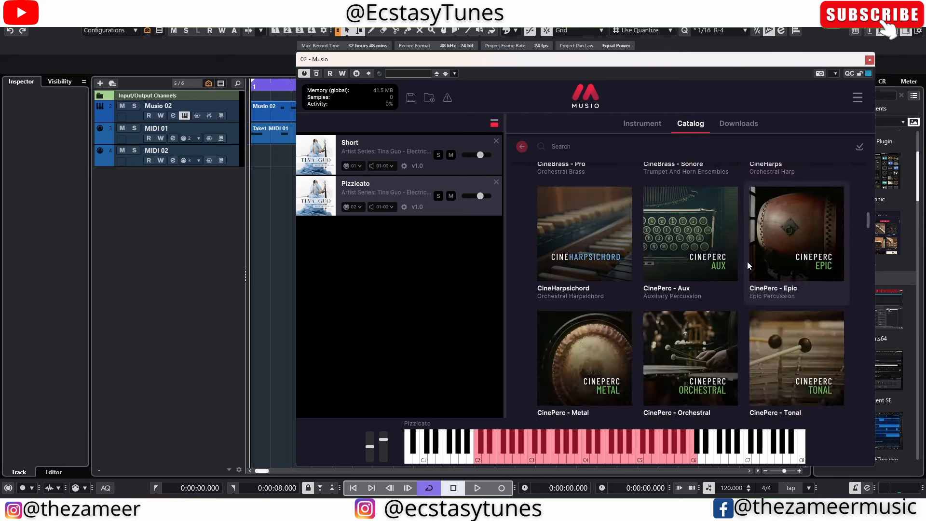
scroll(747, 262, down, 6)
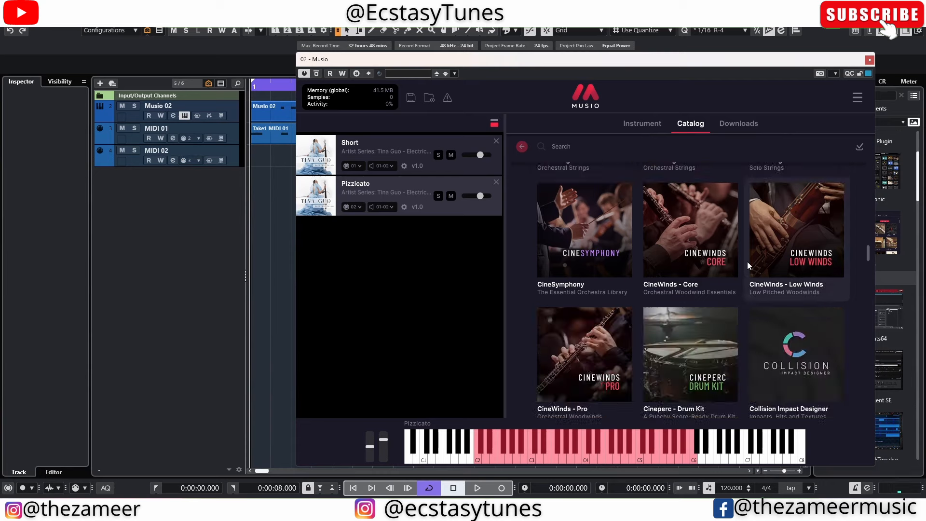
click(818, 282)
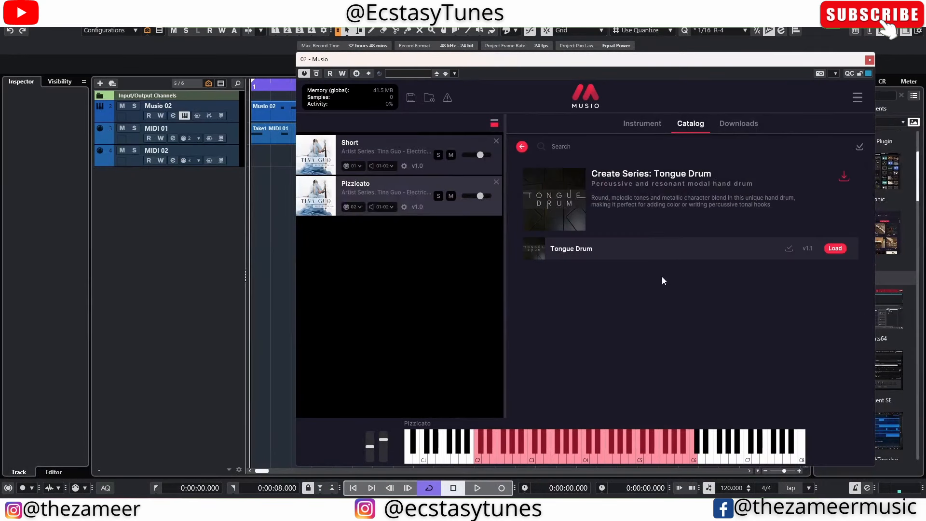
mouse_move(536, 254)
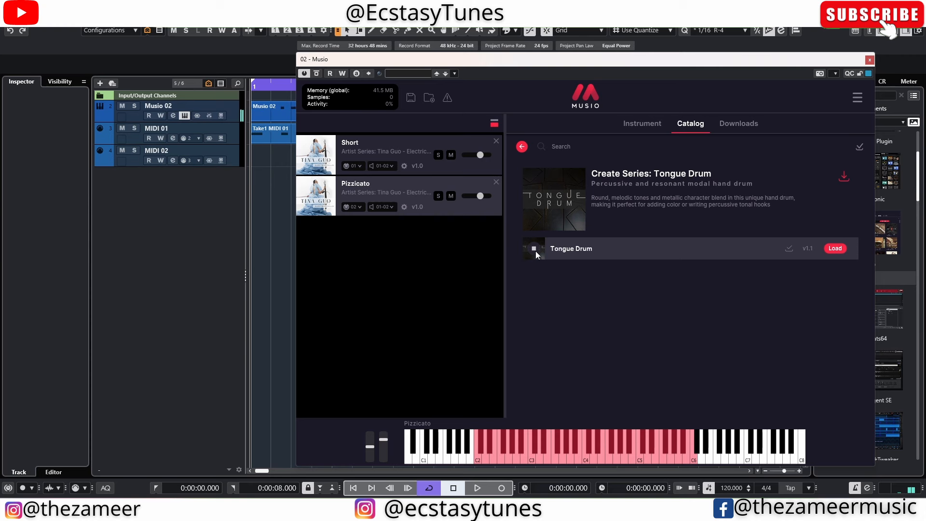
click(833, 248)
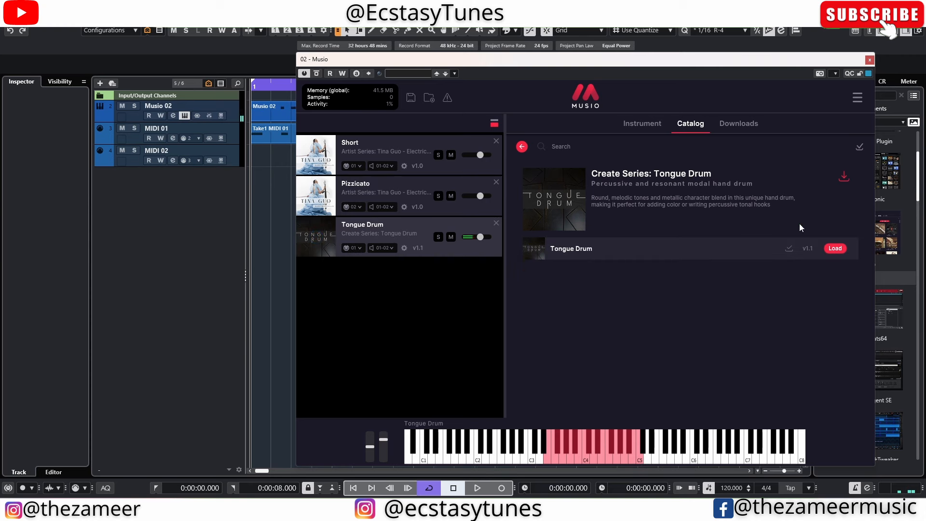
click(870, 59)
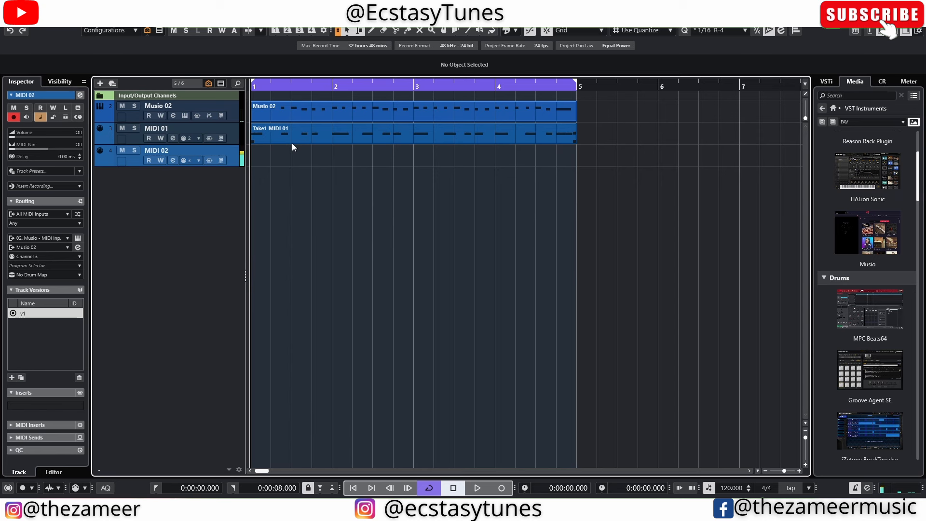
Set the Tongue Drum patch in Musio to receive on MIDI channel 03
click(78, 246)
click(358, 250)
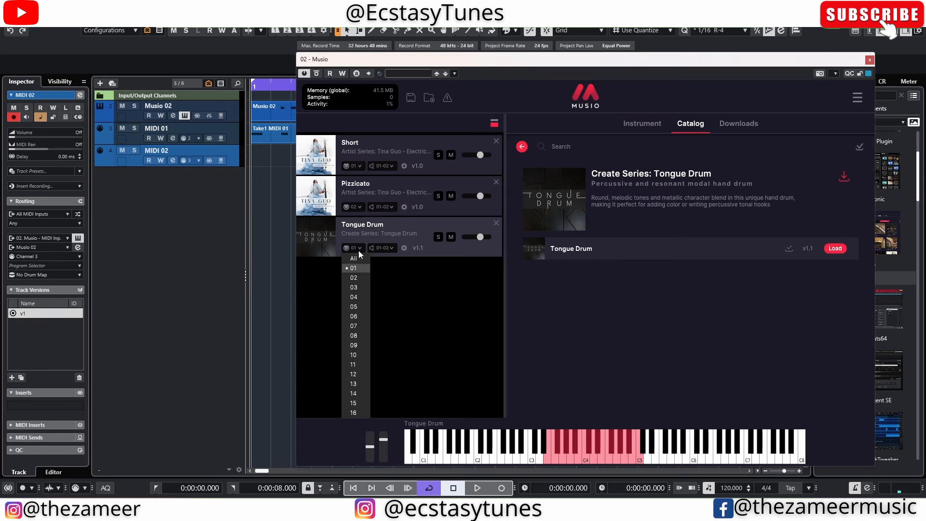
click(354, 288)
click(869, 60)
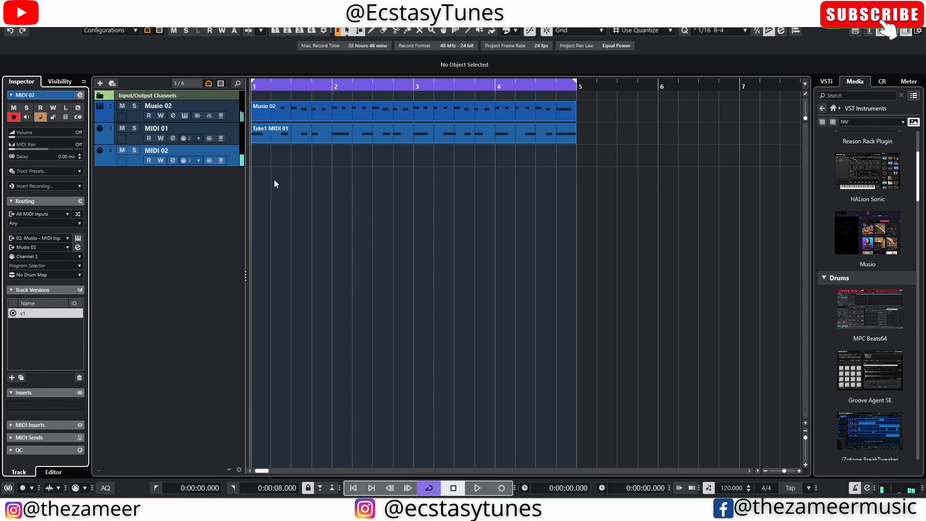
Record a four-bar tongue drum part on the MIDI 02 track from the start of the loop
key(KP_Multiply)
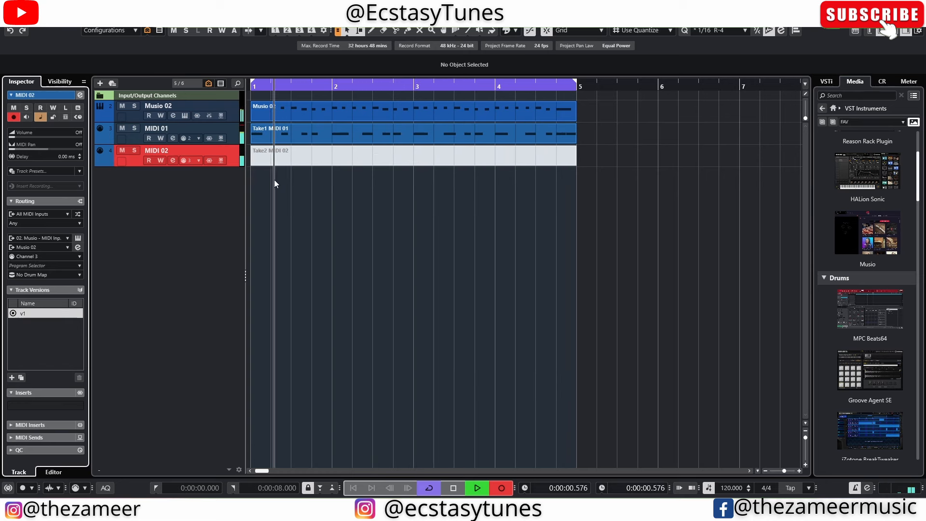
key(space)
key(space)
Quantize all notes of the recorded Take1 MIDI 02 part to the 1/16 grid and play the layered loop
double_click(323, 161)
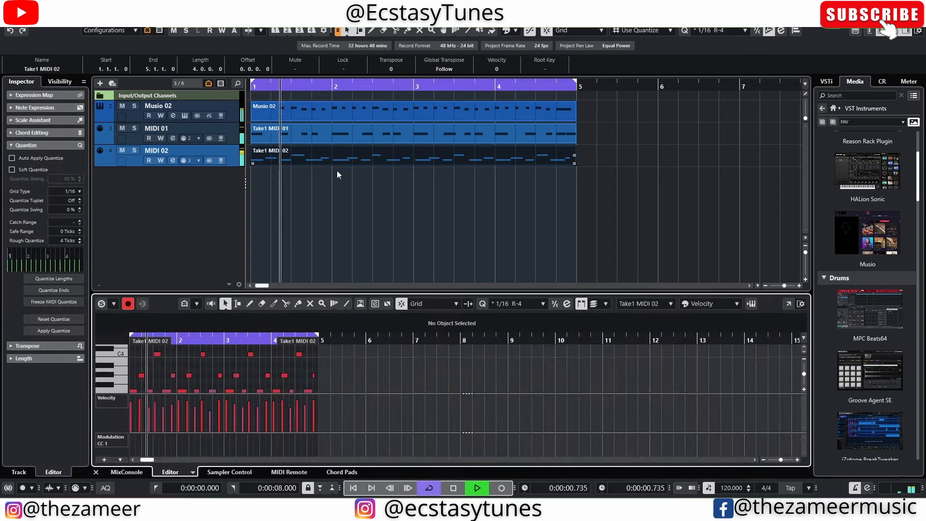
click(800, 304)
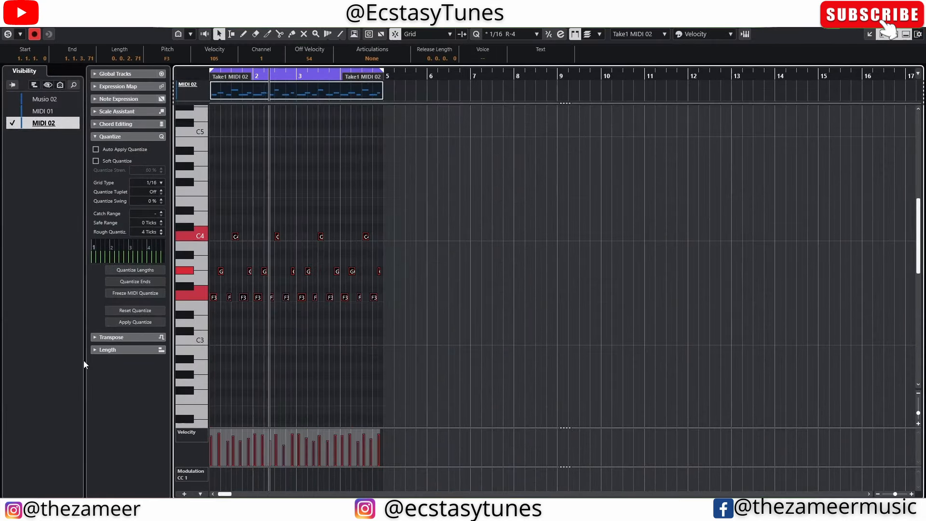
click(384, 209)
key(Return)
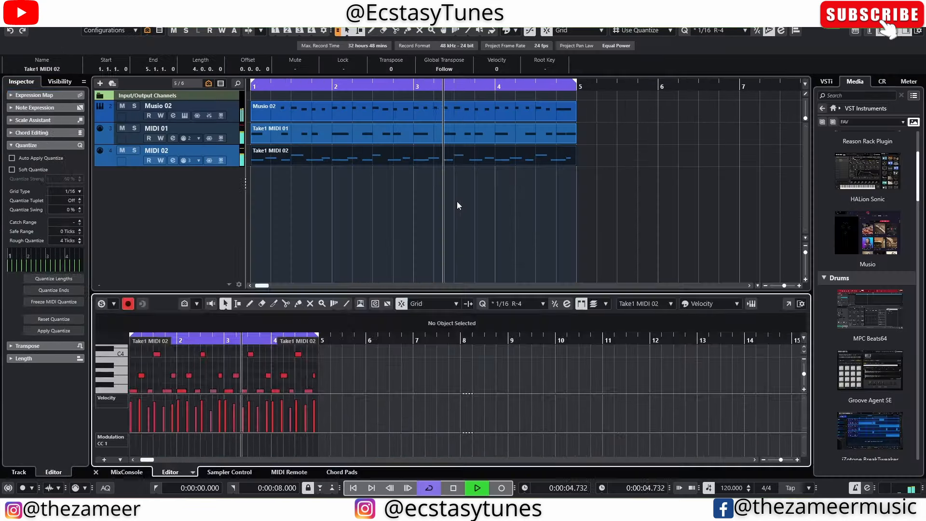
key(Return)
click(473, 219)
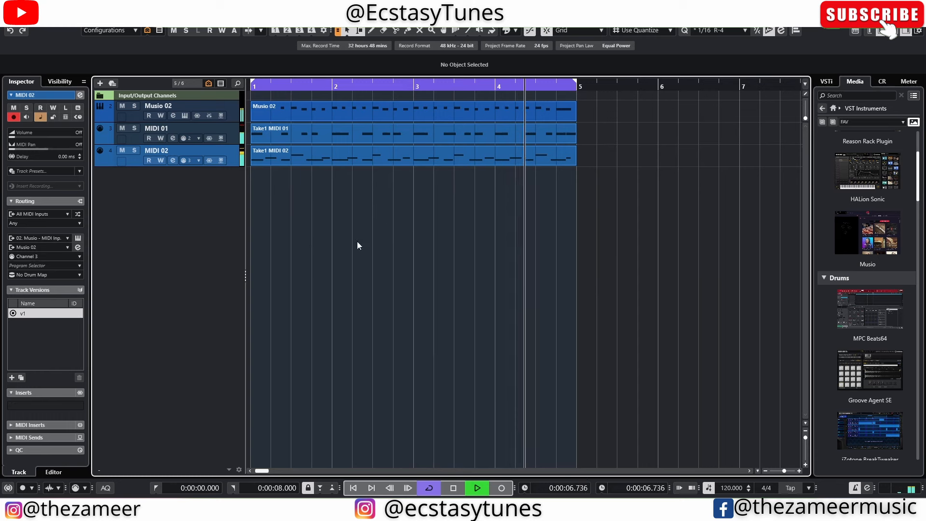
key(g)
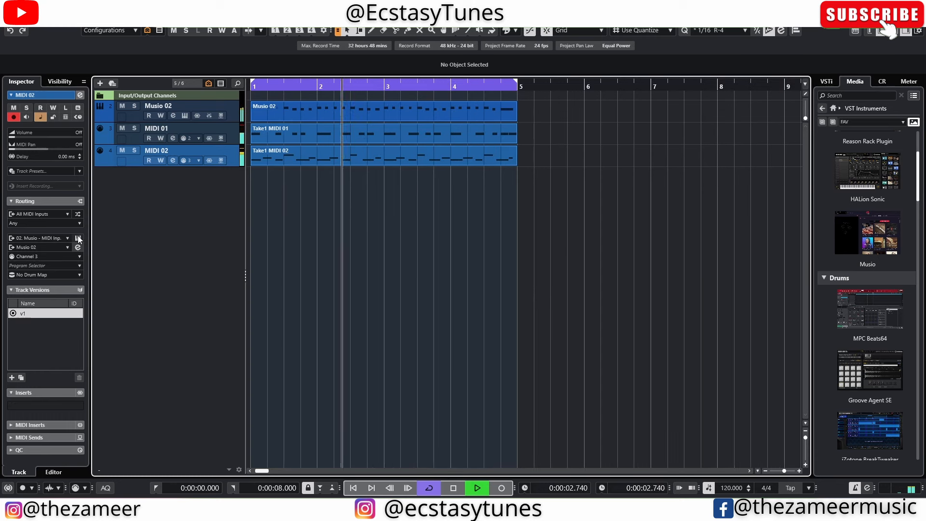
key(space)
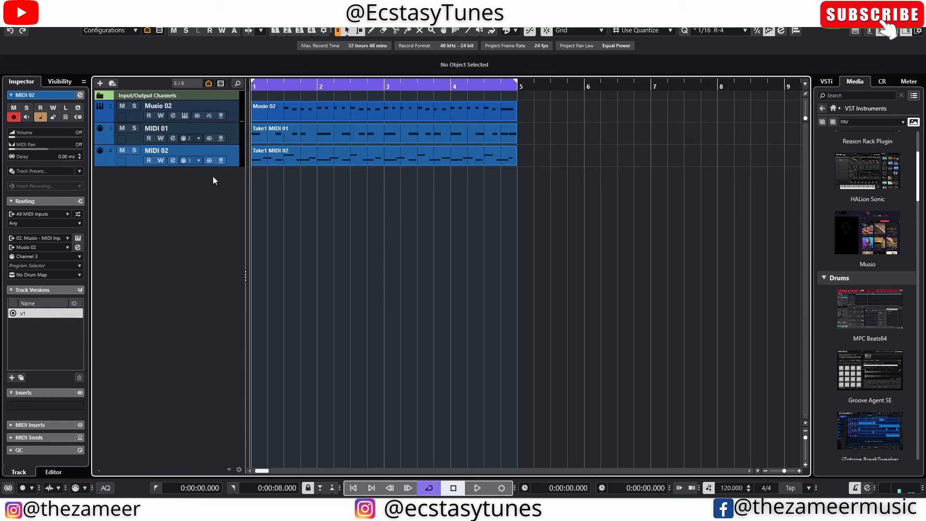
Audition the Rhodes patch of Rhodes 73 EP in the Musio catalog
scroll(734, 278, down, 3)
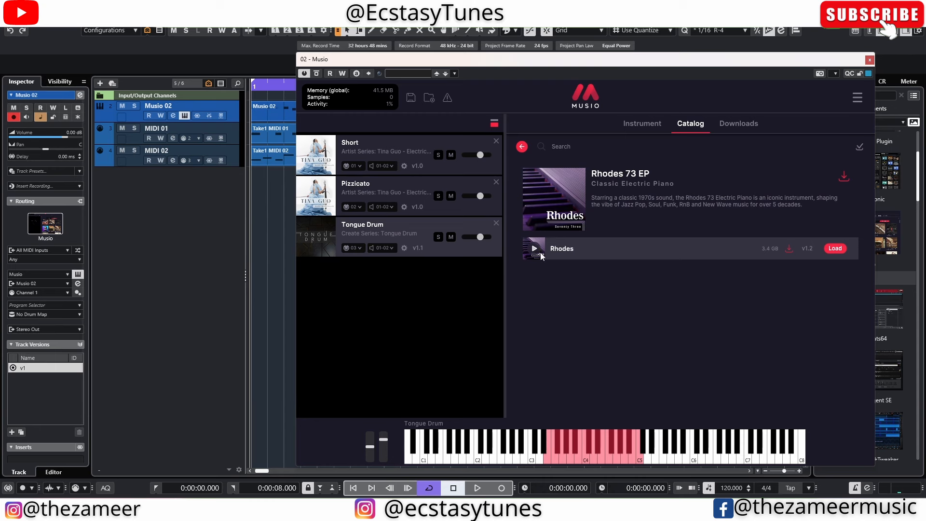
click(530, 245)
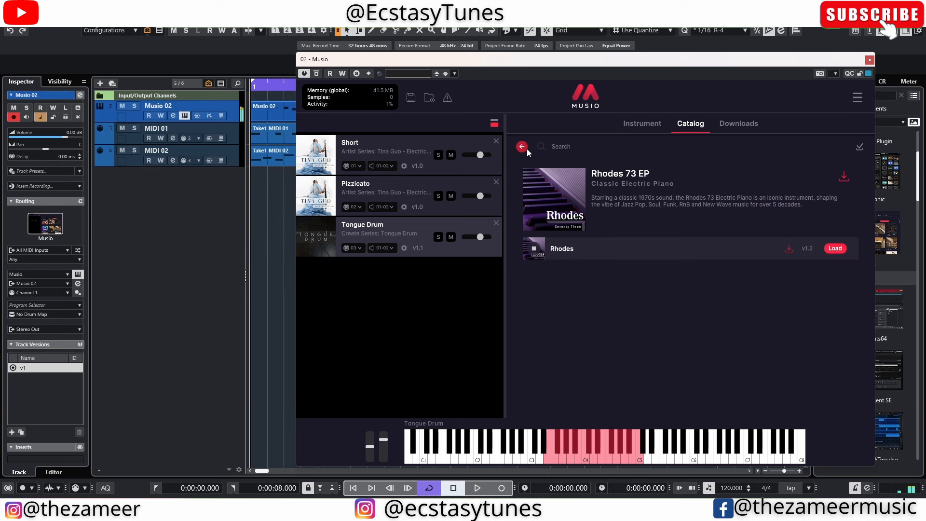
click(522, 147)
Load the Pluck 1 patch of the Mono-Poly vintage synthesizer from the Musio catalog as a fourth instrument
scroll(820, 328, down, 3)
scroll(732, 312, down, 2)
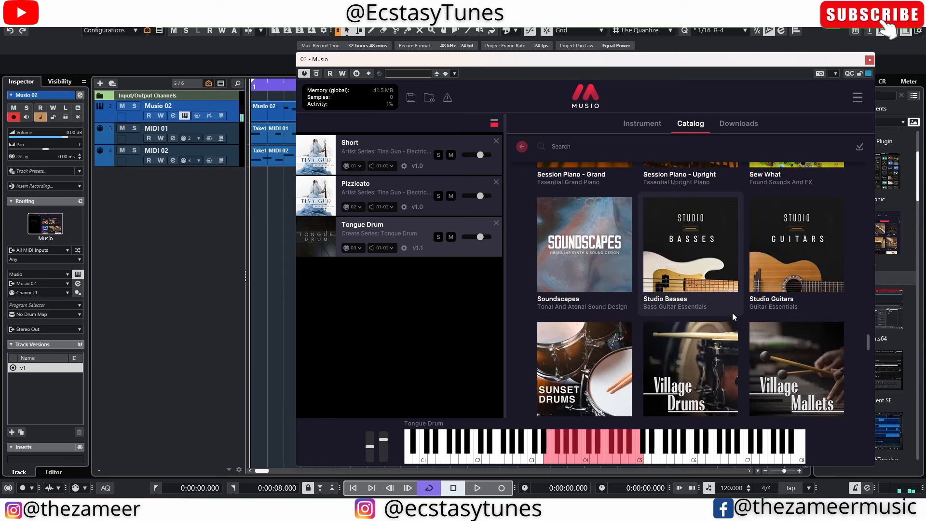
scroll(731, 312, down, 3)
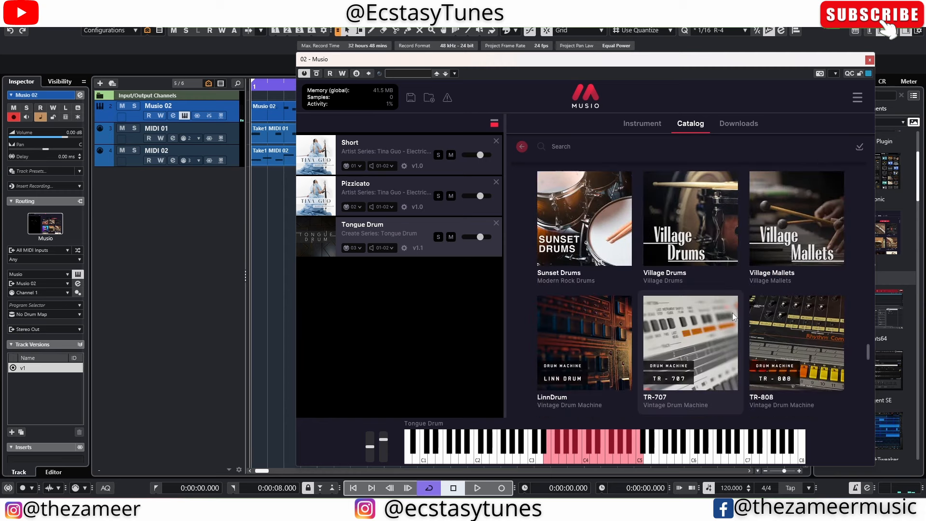
click(761, 240)
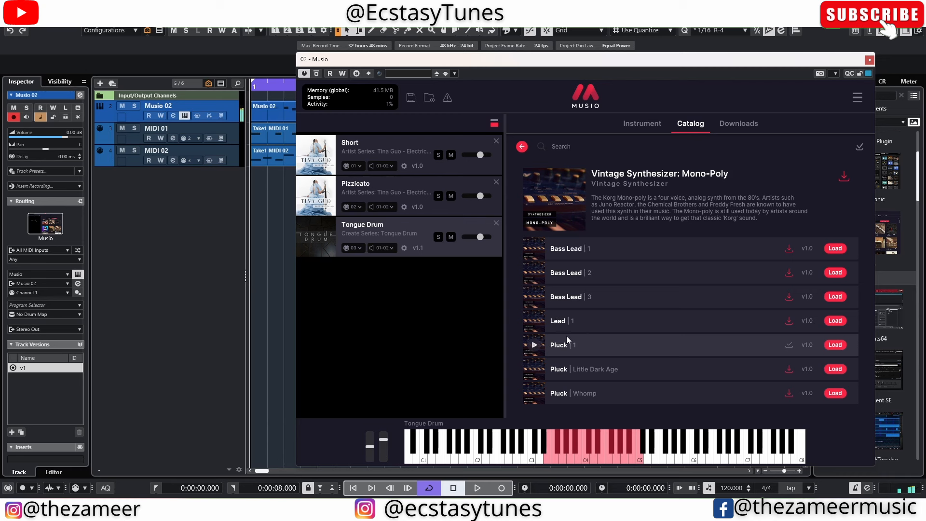
click(834, 344)
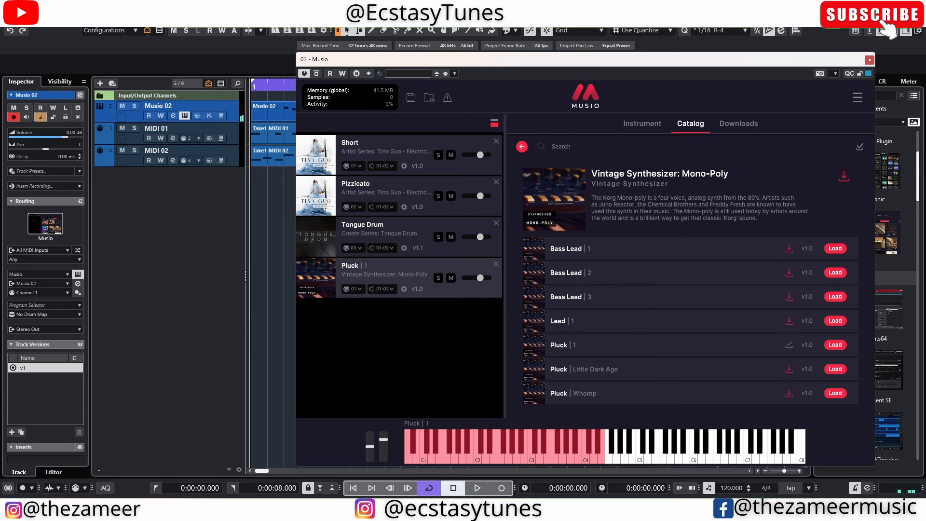
click(870, 60)
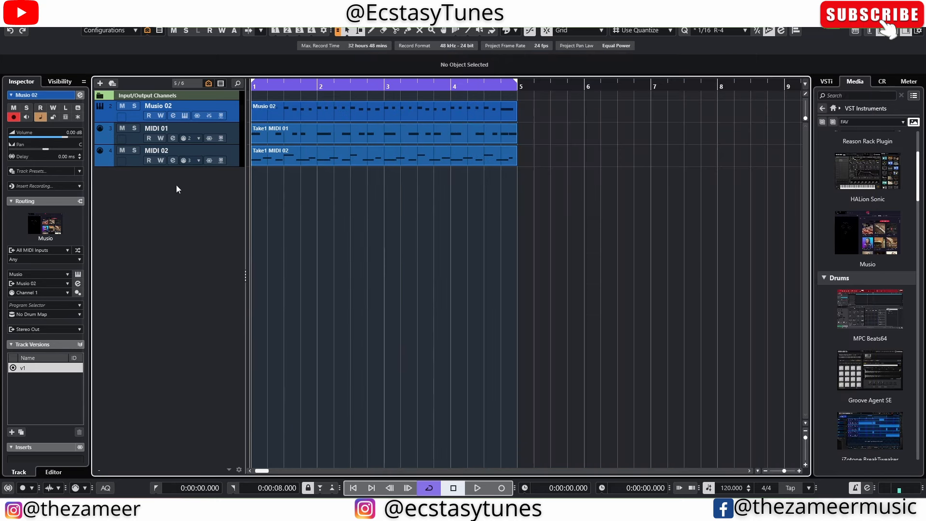
Add a MIDI track that sends to Musio 02 on channel 4 and discard the trial part recorded on it
double_click(176, 187)
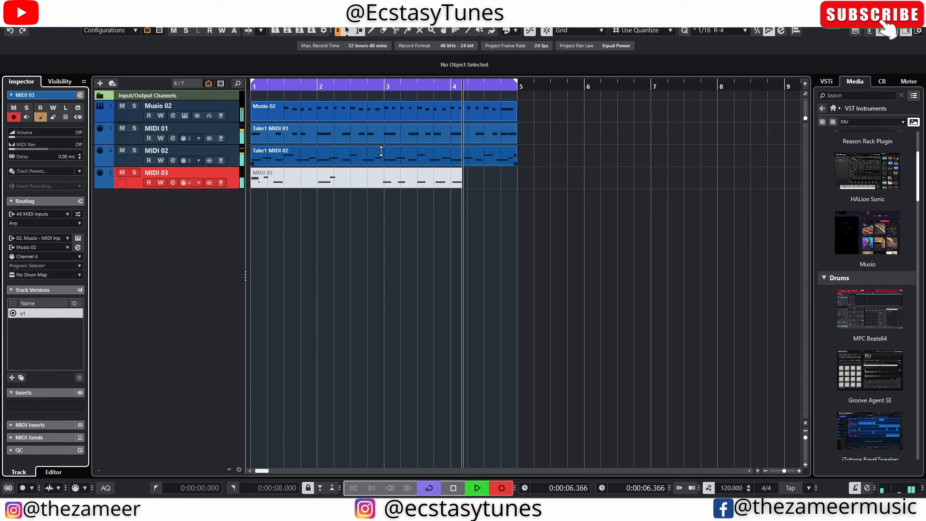
key(space)
key(space)
key(space)
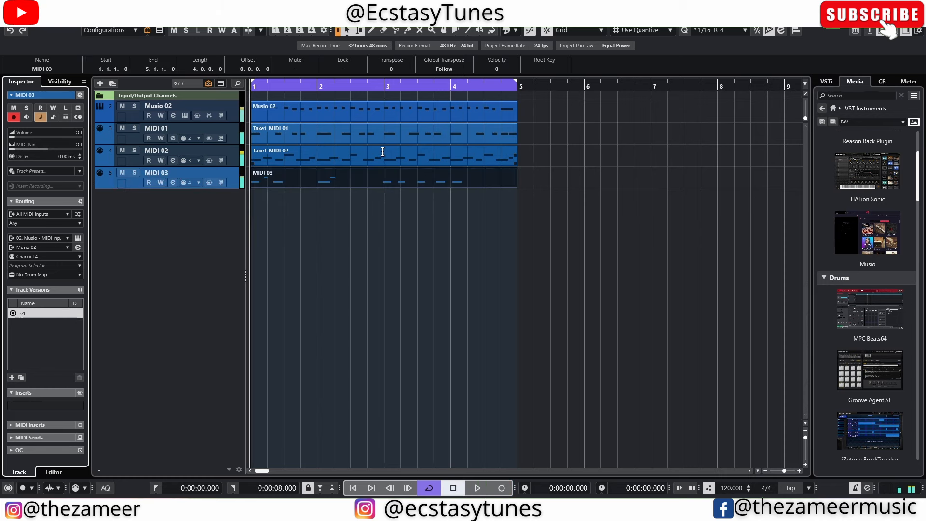
key(Delete)
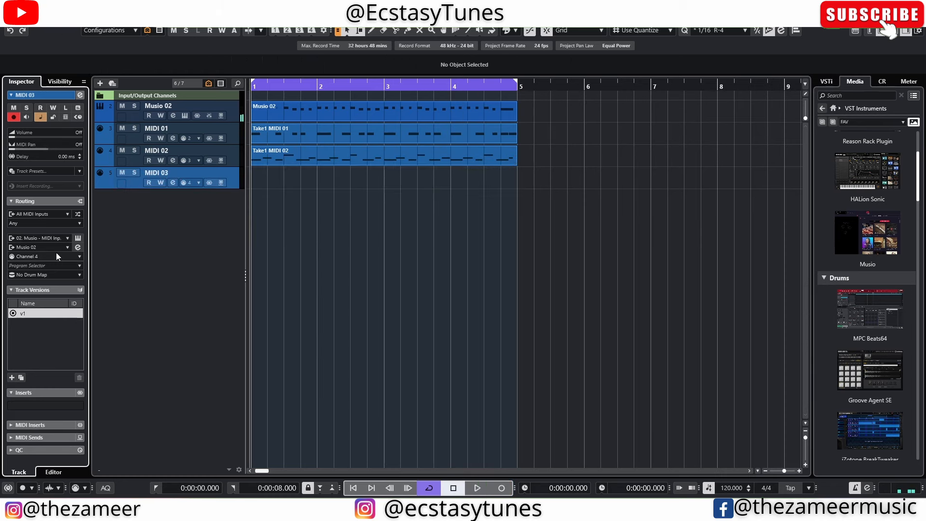
Audition the Brass patch of the Synergy vintage synthesizer in the Musio catalog
click(78, 238)
scroll(833, 221, down, 1)
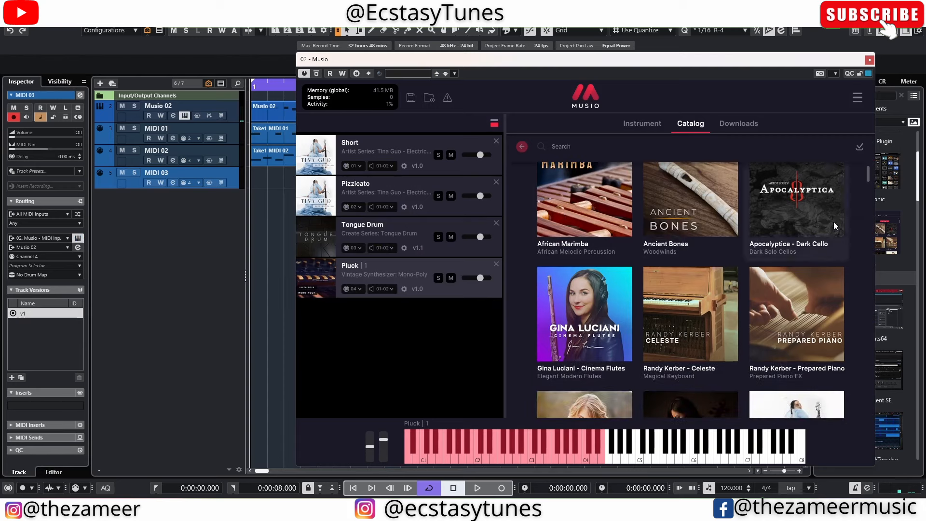
drag(868, 173, 868, 376)
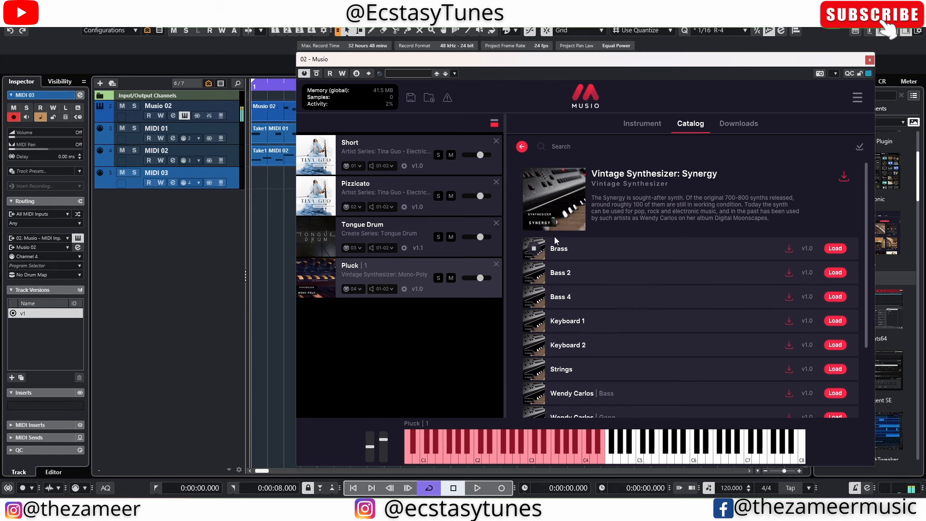
click(521, 146)
Audition several patches of the Prophet 5 vintage synthesizer in the Musio catalog, including Patch 11 and Patch 18
scroll(675, 294, down, 3)
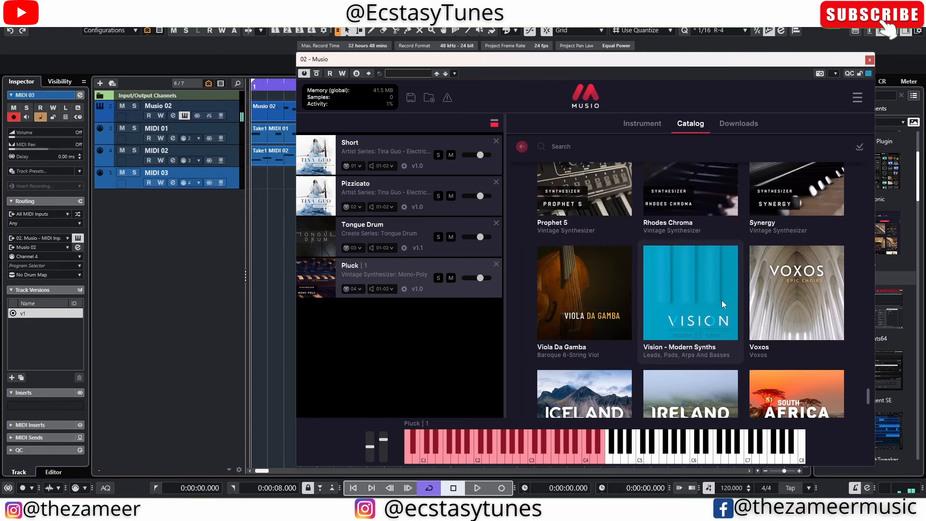
click(572, 205)
click(534, 297)
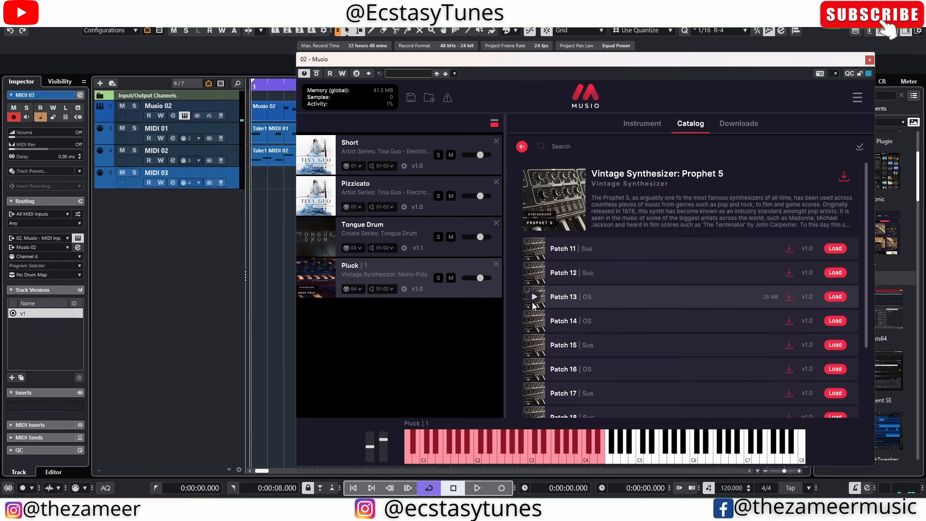
click(533, 249)
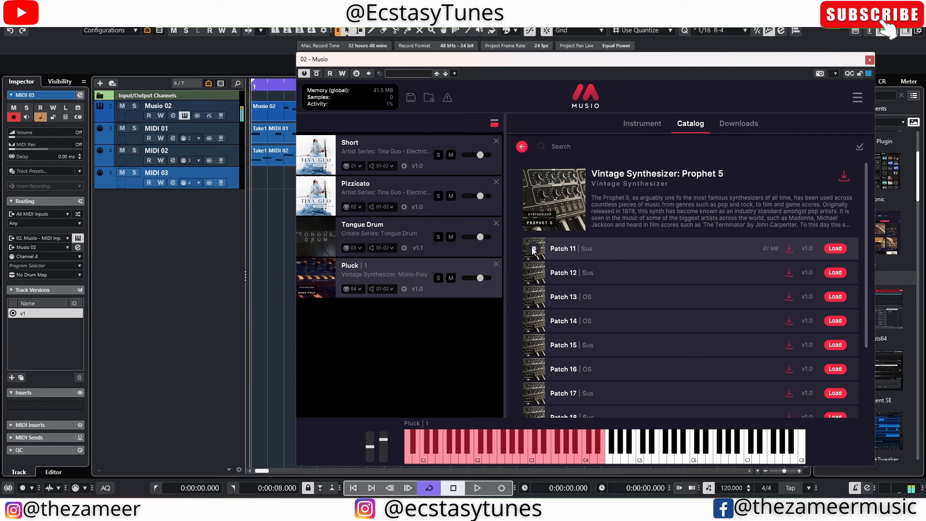
click(533, 344)
scroll(534, 338, down, 2)
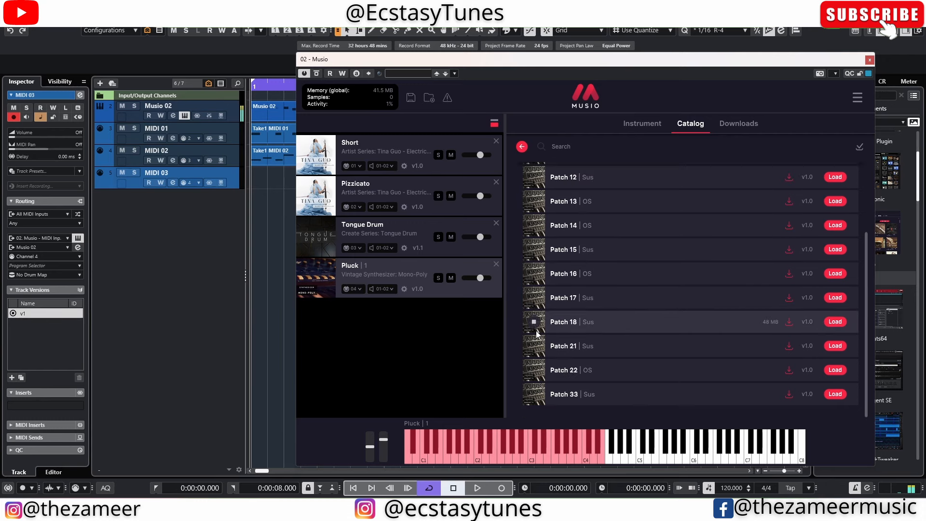
click(535, 386)
click(525, 148)
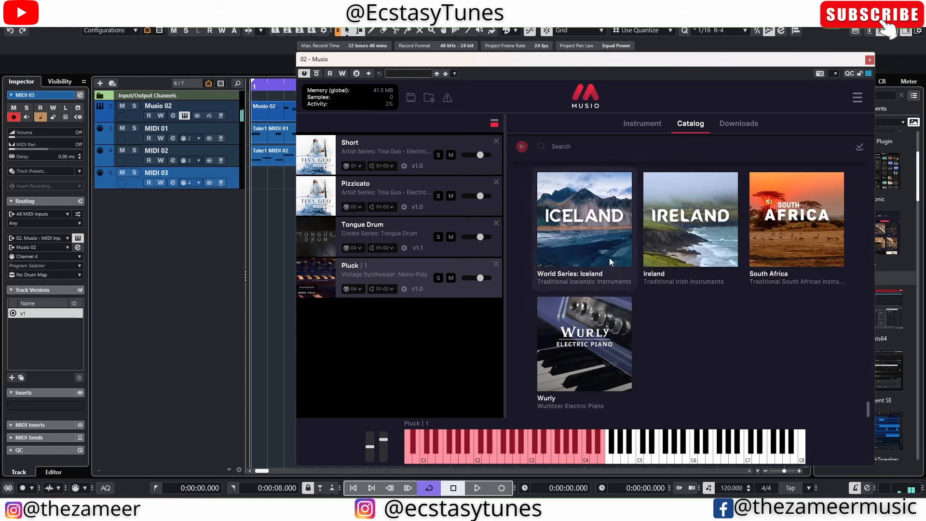
Audition the TB-303 synth bass patches High State, Low Boy and Raga, then load Raga and remove the Pluck 1 instrument
scroll(829, 336, down, 5)
click(693, 285)
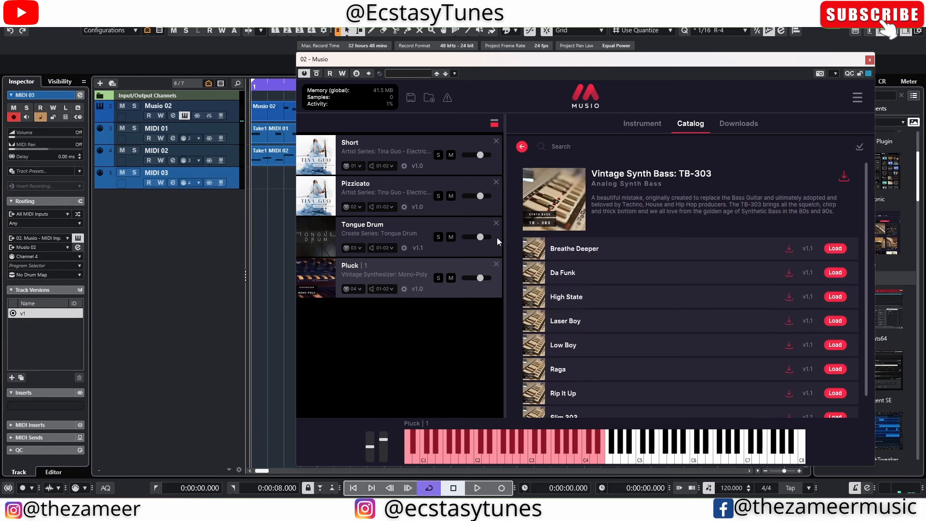
click(534, 297)
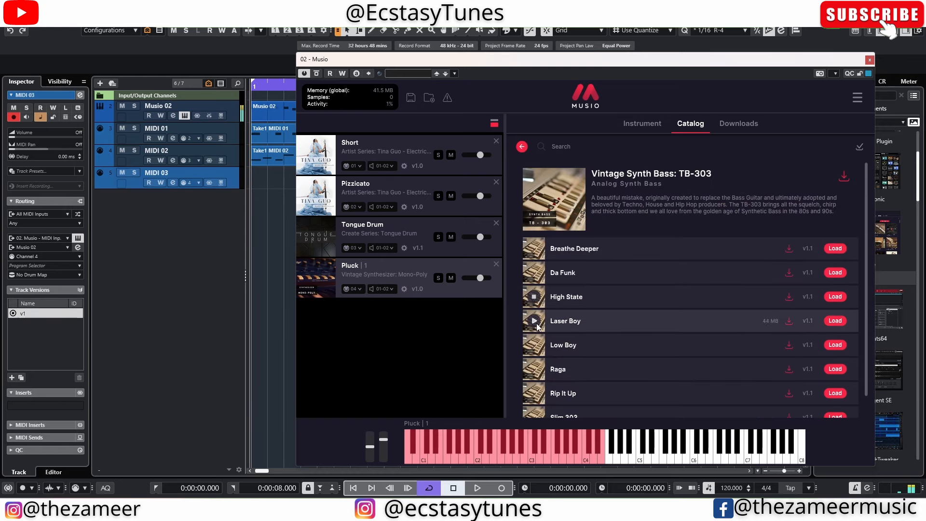
click(534, 344)
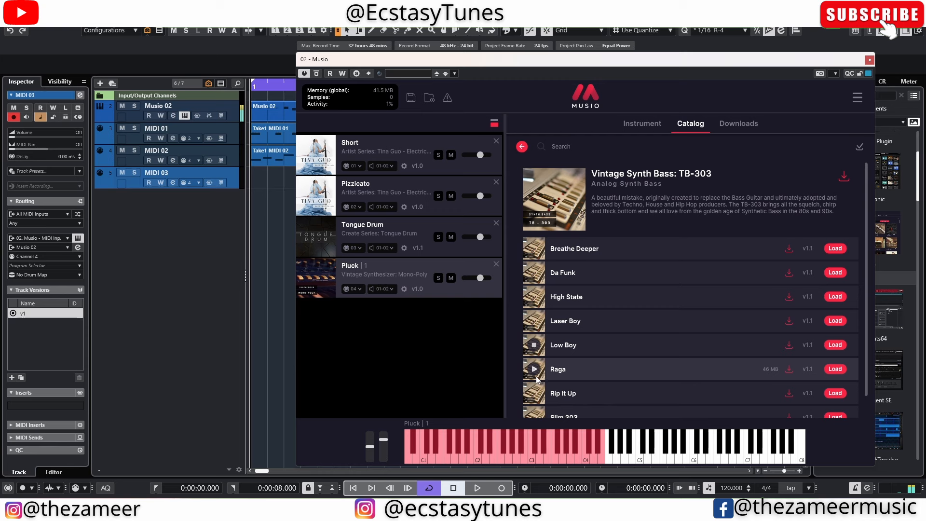
click(534, 369)
click(834, 369)
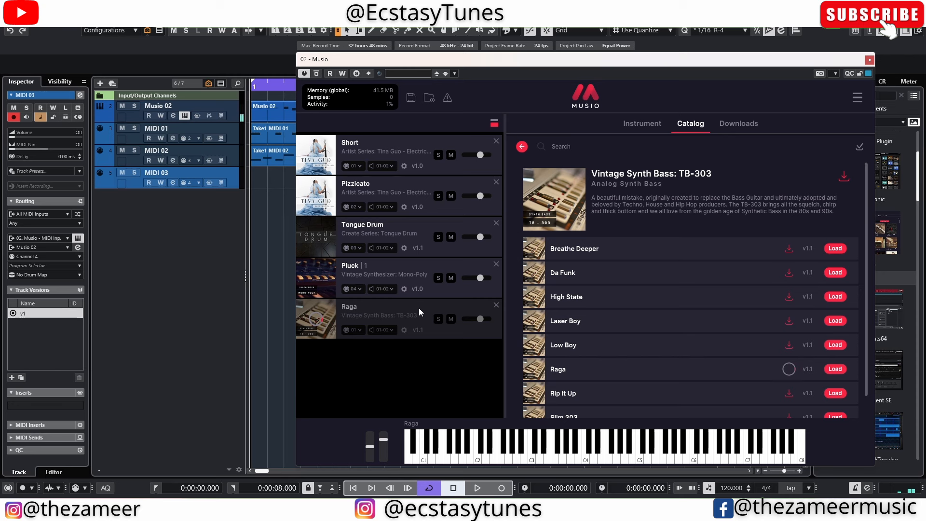
click(495, 263)
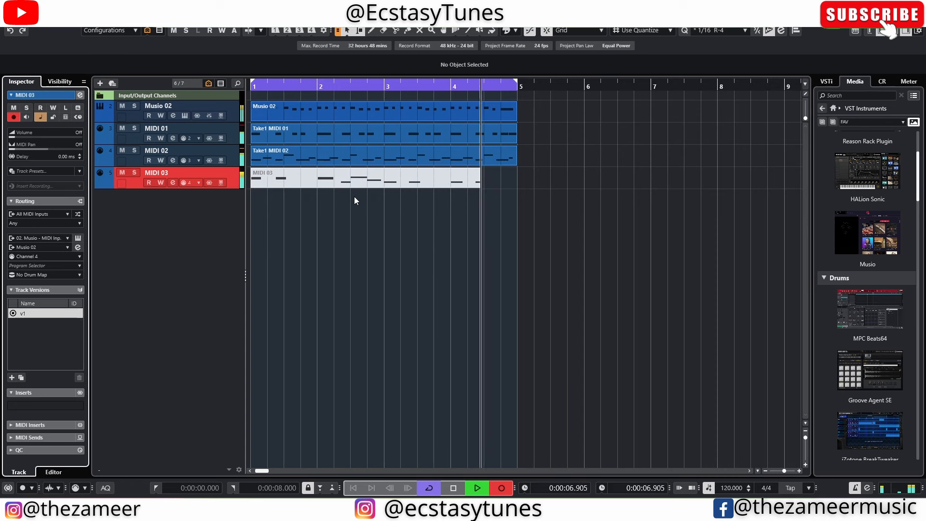
Finish the bass recording on MIDI 03, open it in a separate key editor window and quantize all its notes
key(space)
double_click(303, 179)
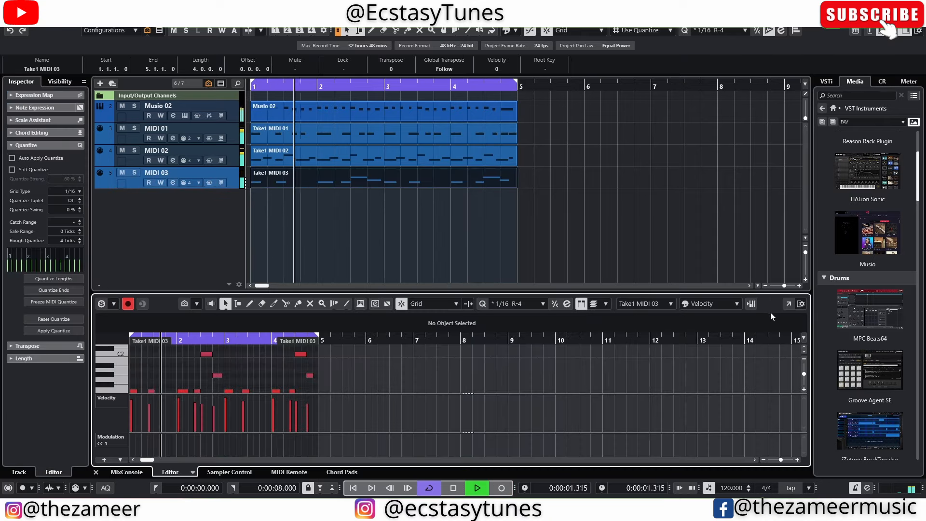
click(788, 304)
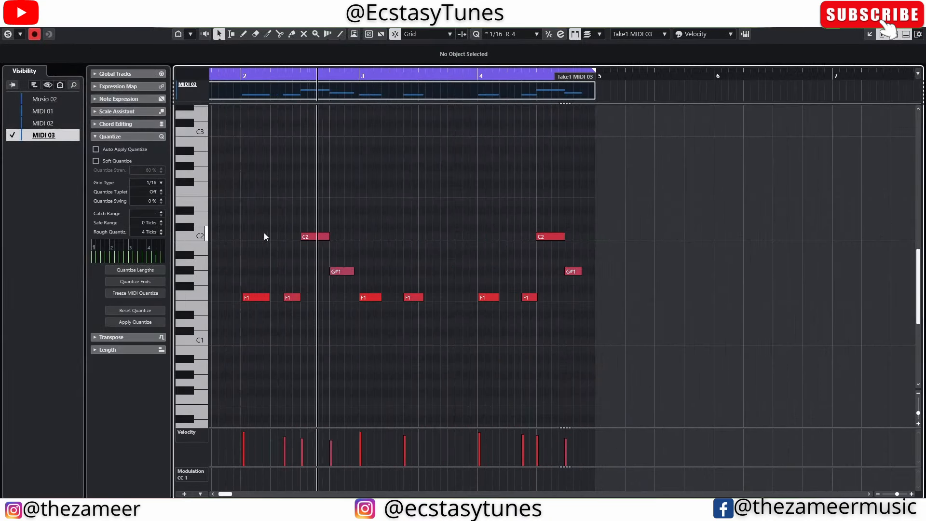
drag(640, 214, 29, 389)
key(q)
Set Rough Quantize to 0 ticks and quantize all notes of Take1 MIDI 03 again to the 1/16 grid
drag(252, 287, 221, 337)
drag(155, 235, 156, 268)
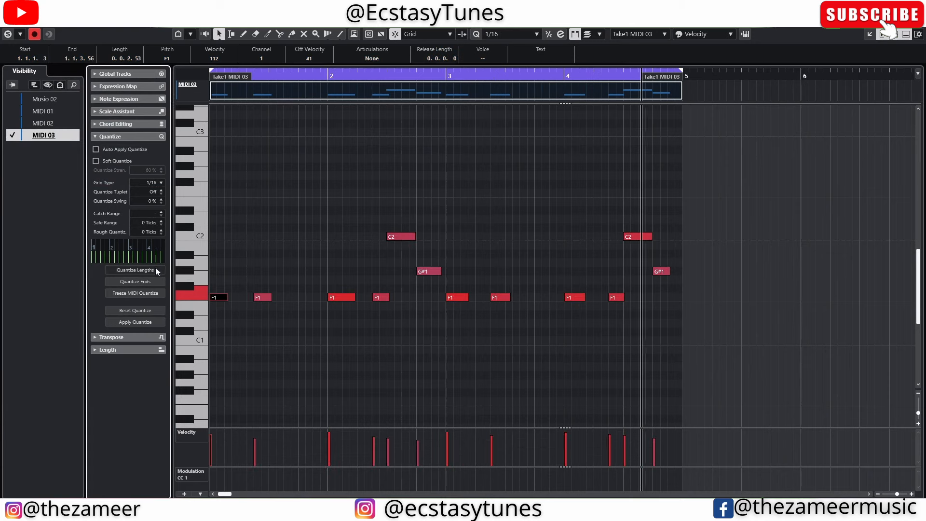
click(628, 199)
drag(751, 176, 146, 365)
key(q)
key(space)
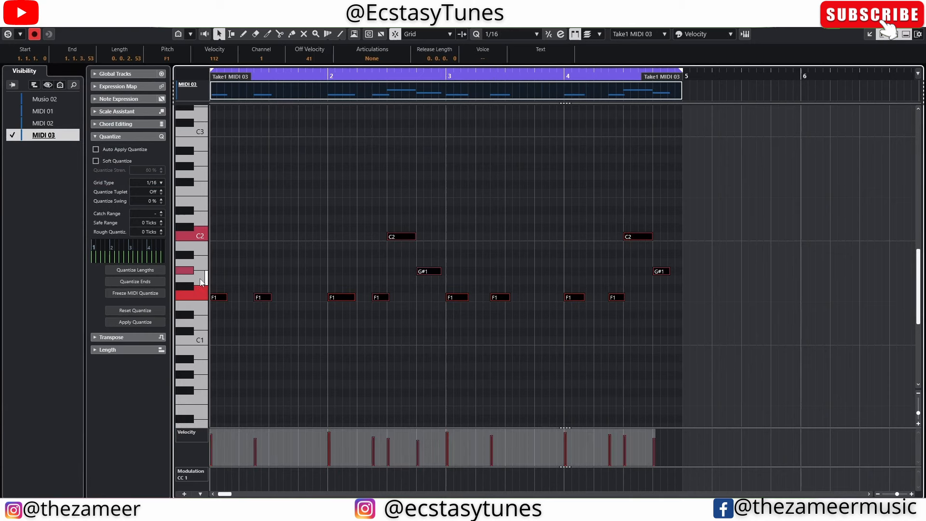
Play the loop with the requantized MIDI 03 notes selected and close the key editor window
click(253, 251)
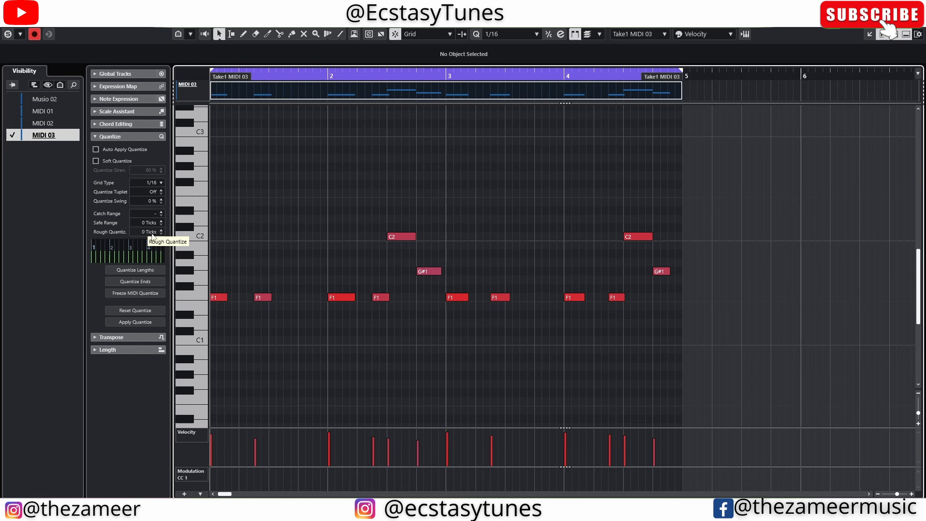
drag(731, 208, 208, 350)
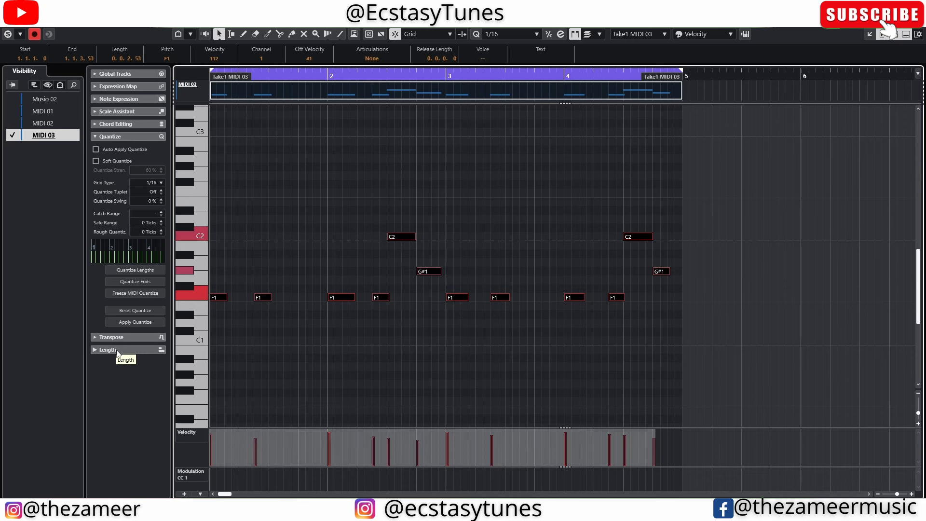
key(space)
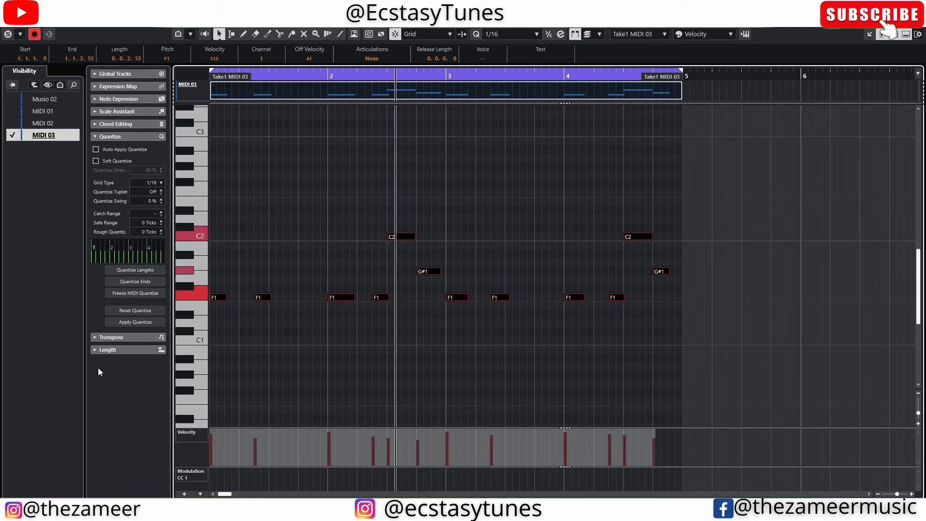
key(Escape)
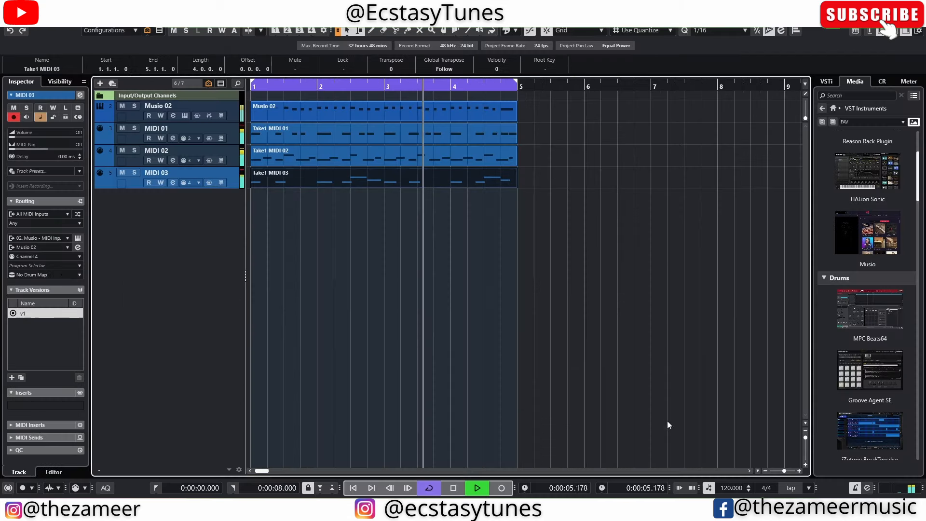
Duplicate the parts on all four tracks so the copies start at bar 5
click(507, 279)
key(g)
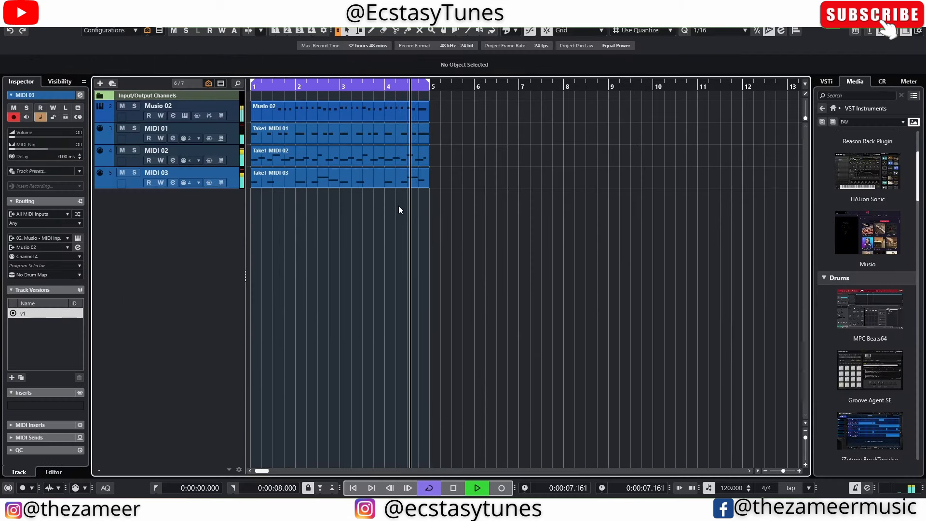
key(ctrl+a)
key(ctrl+d)
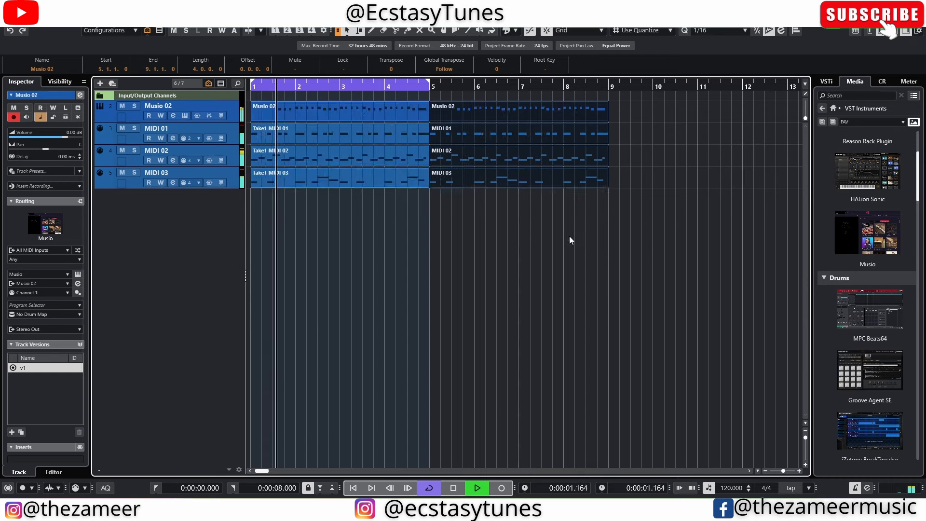
Set the cycle range to all eight bars of parts, play the extended loop and stop playback
key(g)
drag(499, 117, 187, 234)
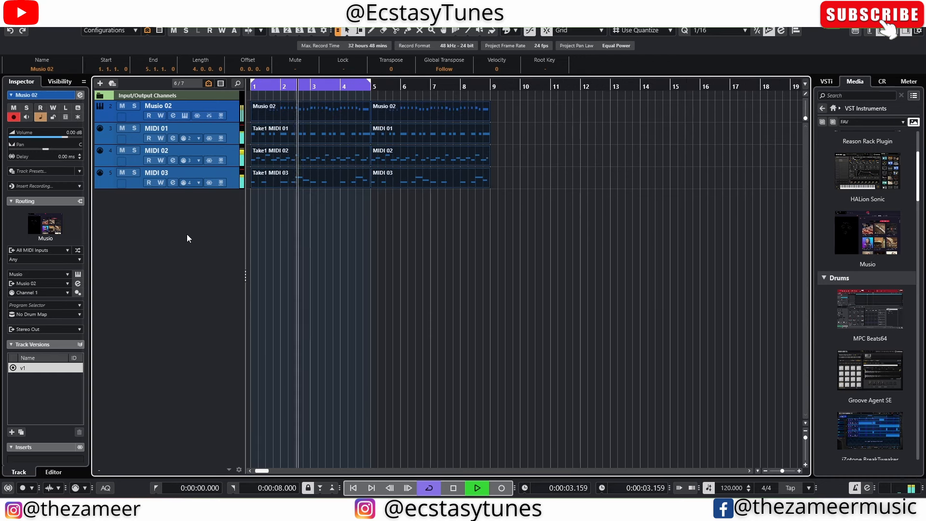
key(p)
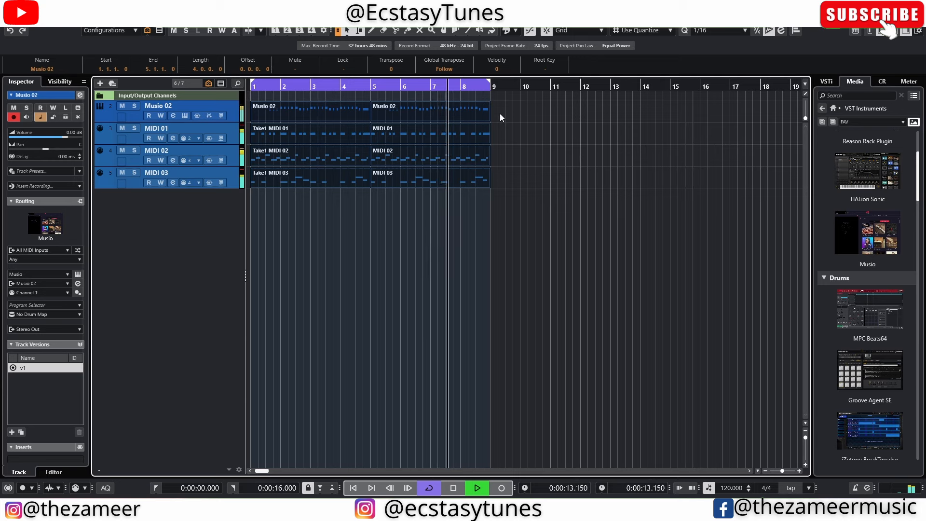
drag(500, 114, 233, 218)
click(307, 215)
key(space)
Add a MIDI 04 track below the others and browse the Musio catalog for a further instrument
double_click(230, 202)
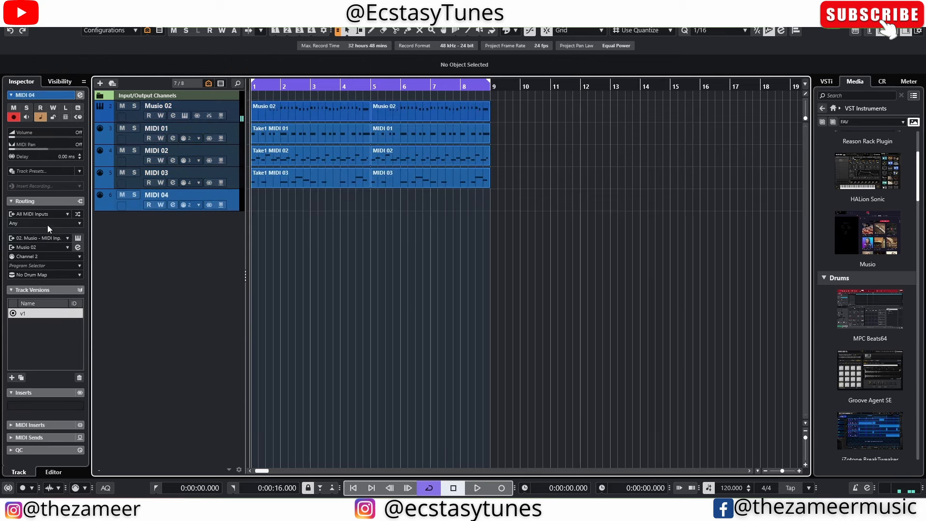
click(77, 237)
scroll(612, 241, down, 3)
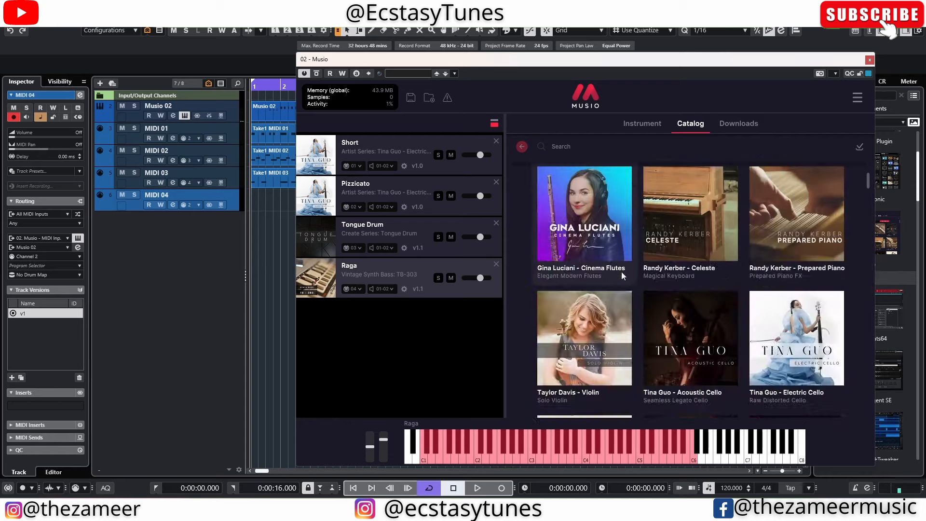
scroll(649, 285, down, 10)
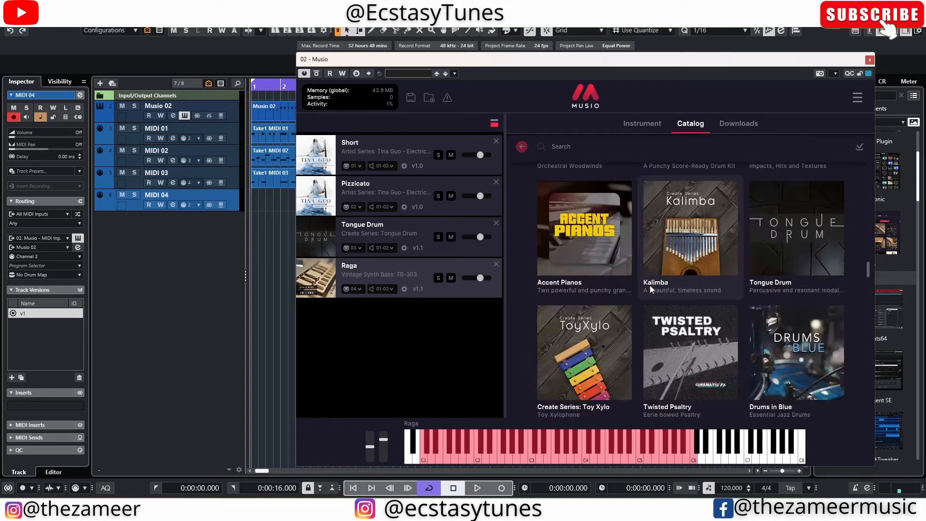
scroll(649, 285, down, 5)
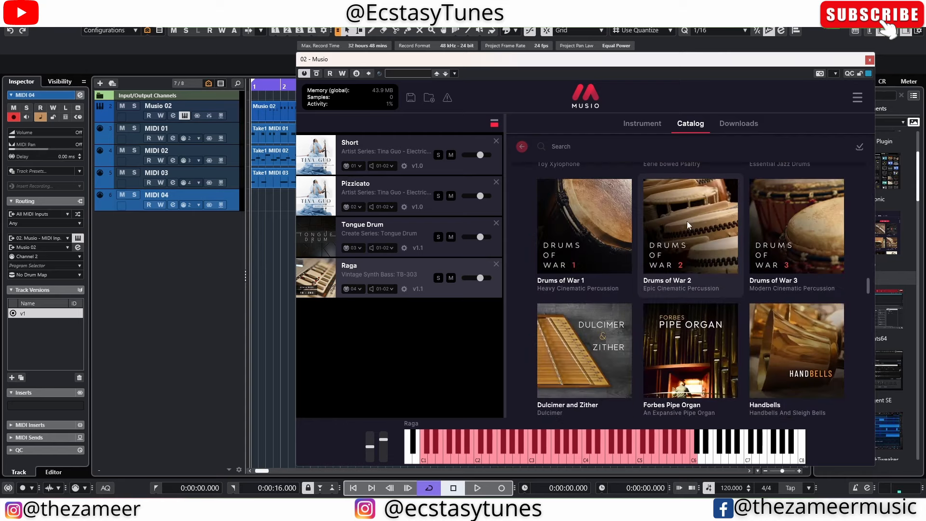
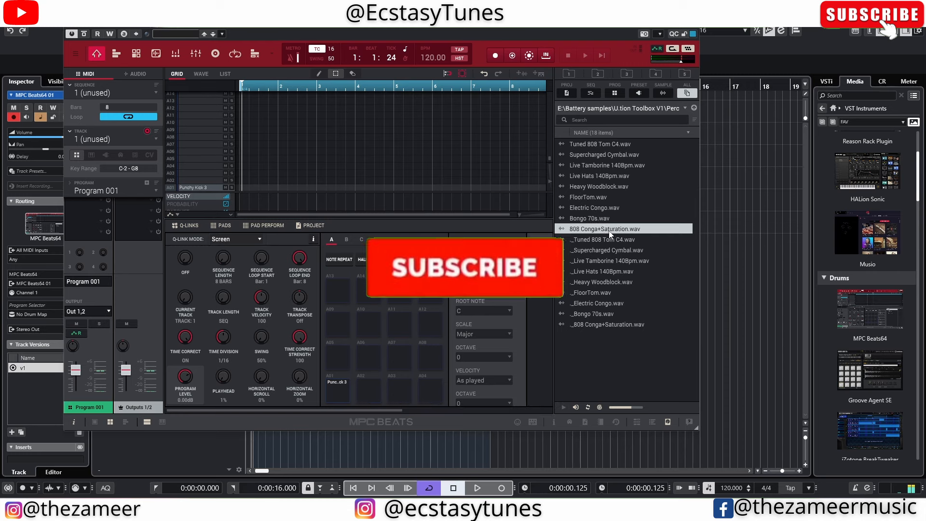
Assign the 808 Conga+Saturation.wav sample to pad A04 in MPC Beats and play the pad
drag(593, 229, 431, 389)
click(431, 390)
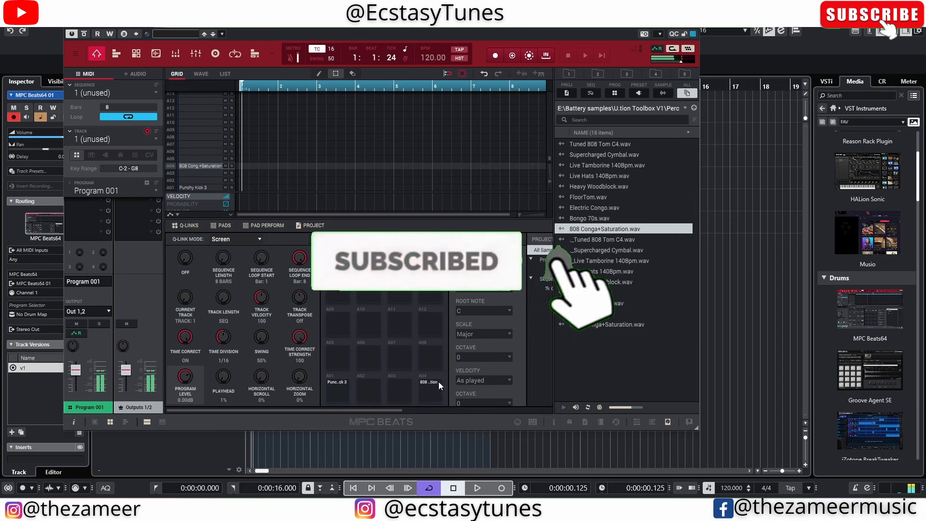
Audition samples in the Hats folder and assign Vinyl CH2.wav to pad A05
click(693, 108)
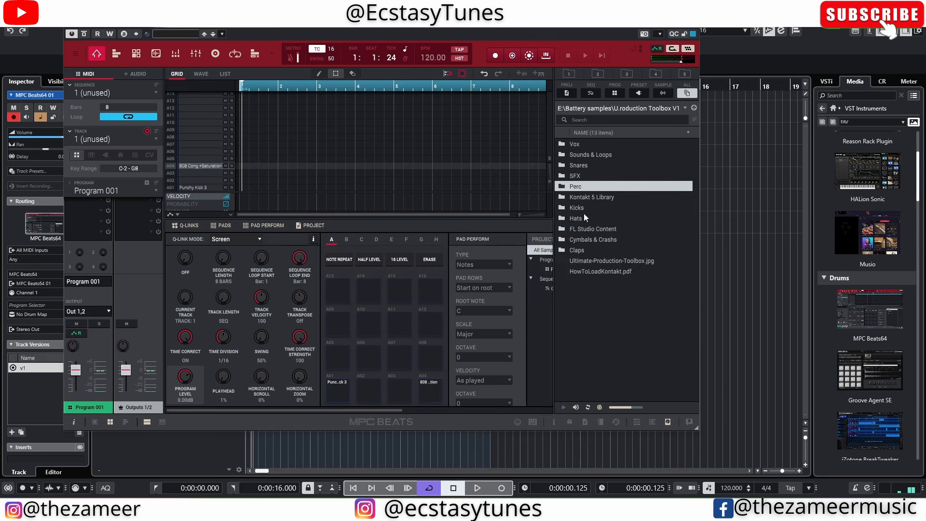
double_click(585, 220)
click(615, 219)
click(614, 199)
click(612, 186)
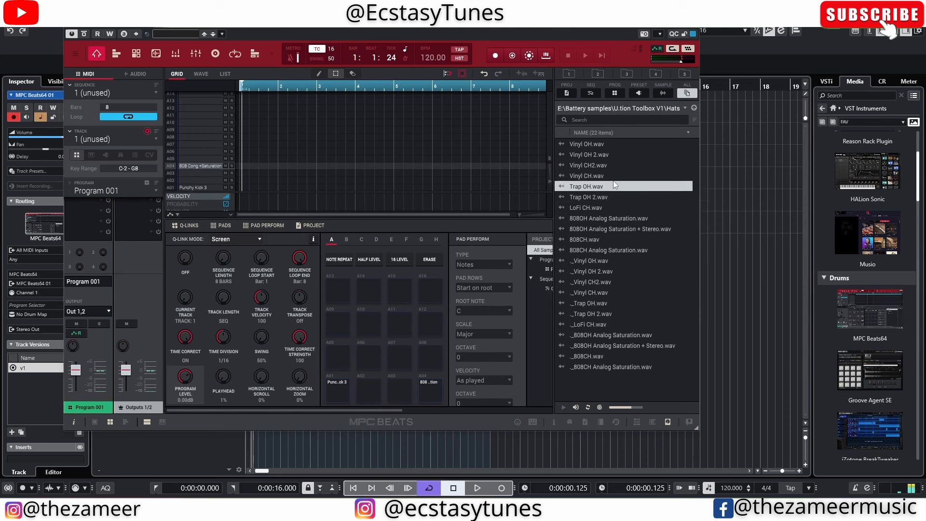
click(608, 166)
drag(607, 164, 343, 355)
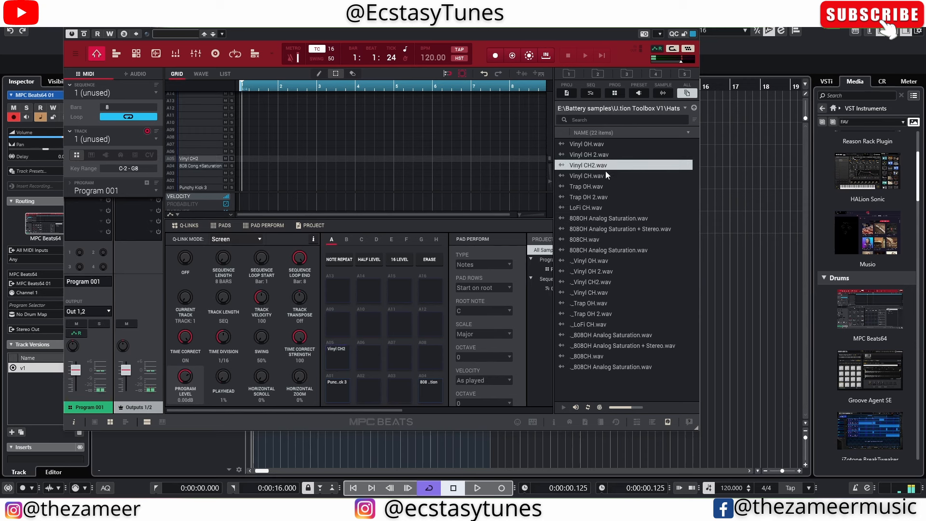
Audition samples in the Snares folder, assign Trapsnare 5.wav to pad A02 and play the pad
click(692, 108)
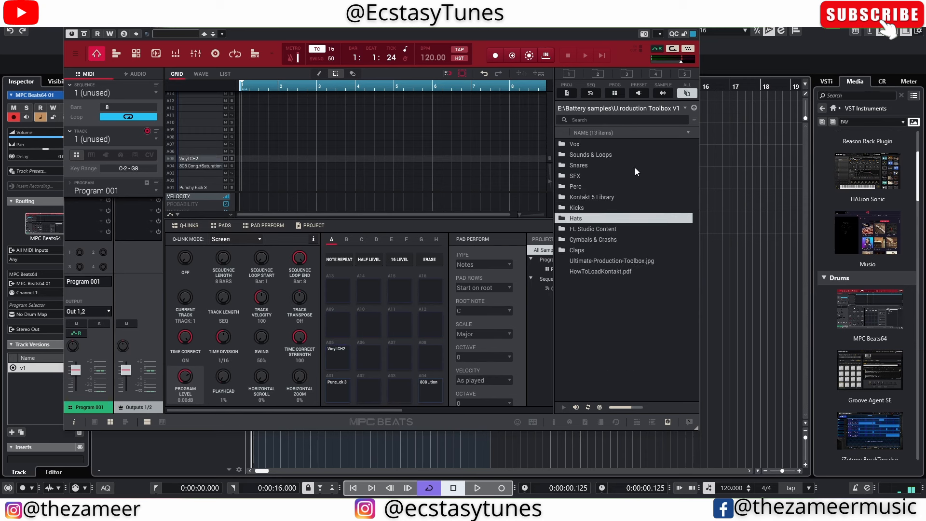
click(585, 183)
double_click(586, 166)
click(593, 207)
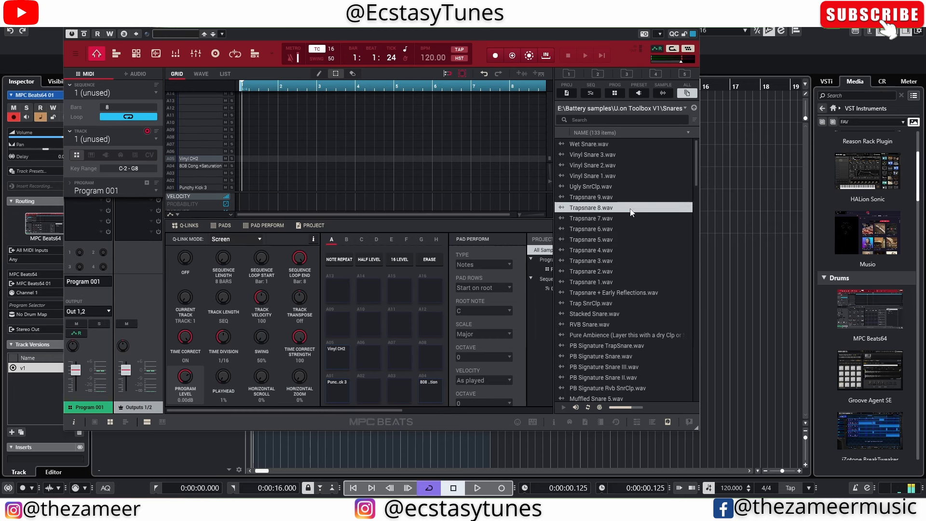
click(603, 239)
drag(610, 243, 372, 389)
click(357, 388)
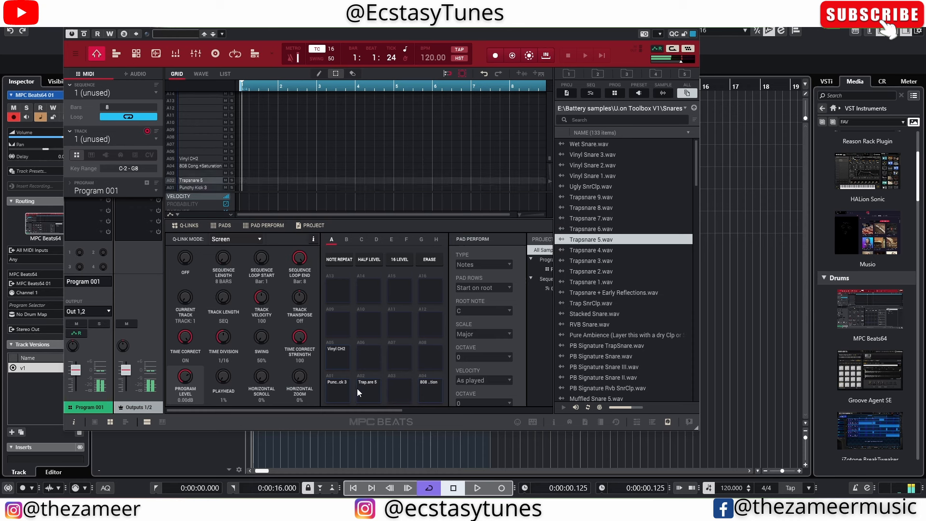
Layer Trapsnare 6.wav on pad A02, test the pads, and move the Vinyl CH2 sample from pad A05 to A03
click(608, 230)
drag(608, 232, 368, 392)
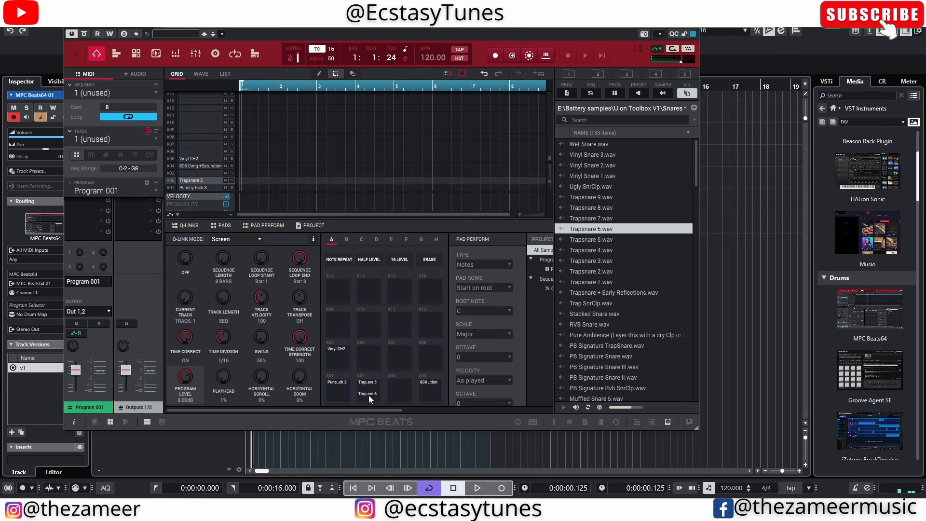
click(368, 393)
click(341, 394)
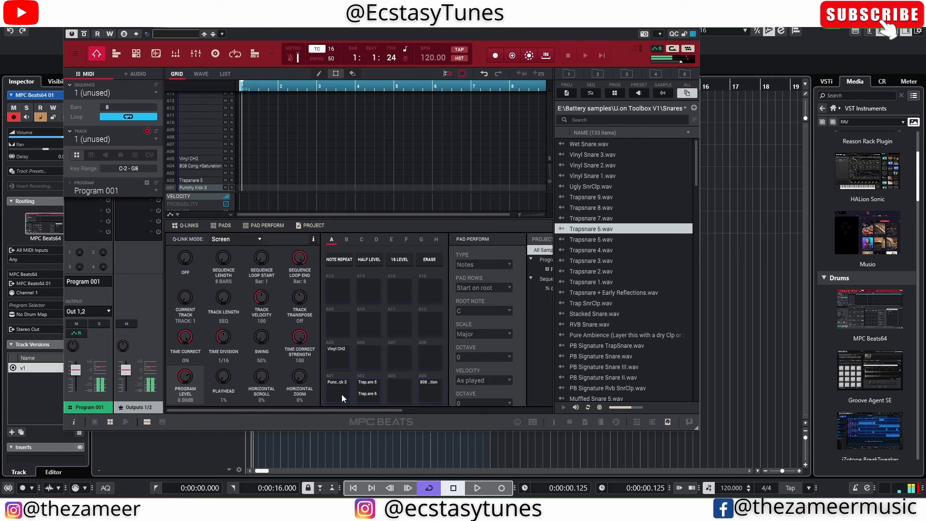
click(365, 387)
click(694, 109)
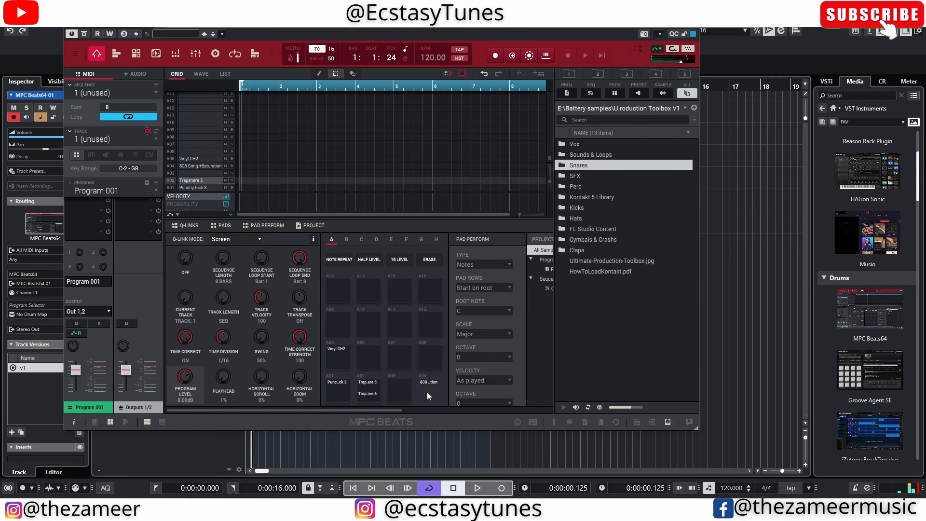
drag(337, 358, 400, 389)
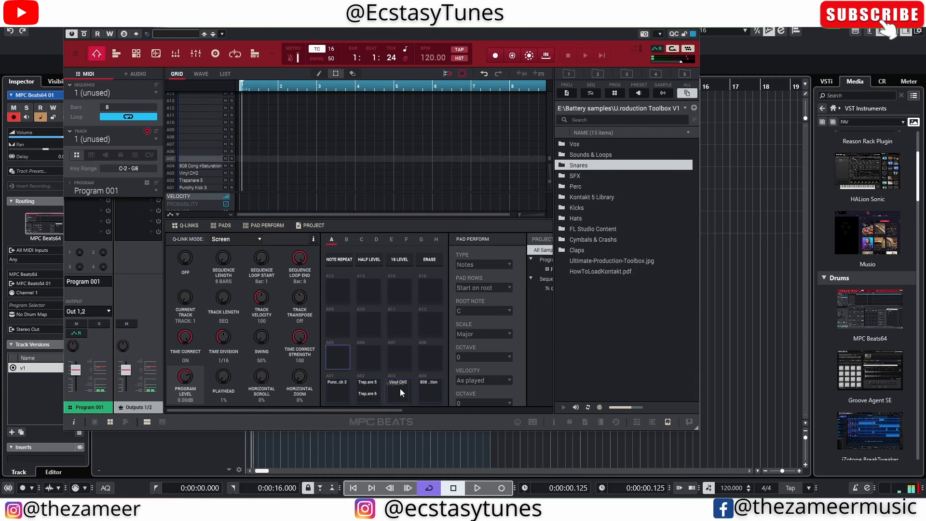
Audition the percussion samples in the Perc folder, from Electric Congo.wav up to Tuned 808 Tom C4.wav
click(600, 189)
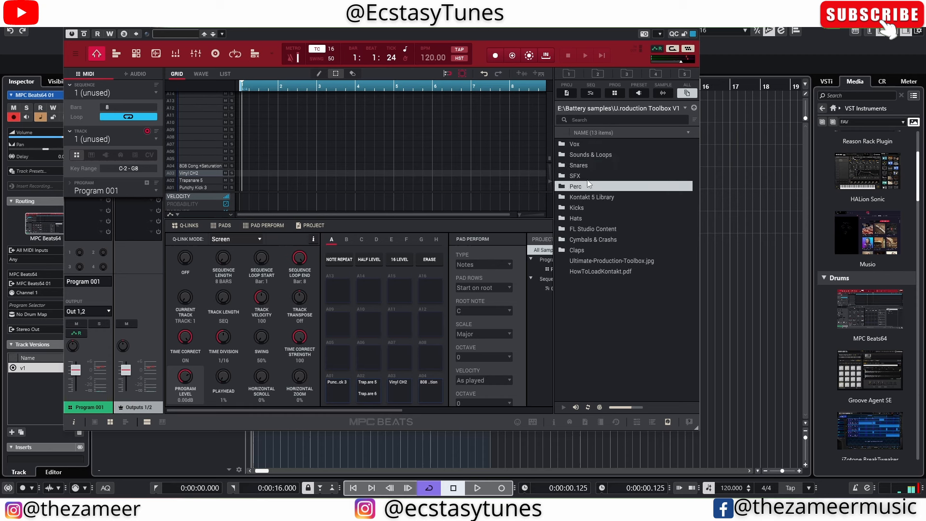
double_click(591, 187)
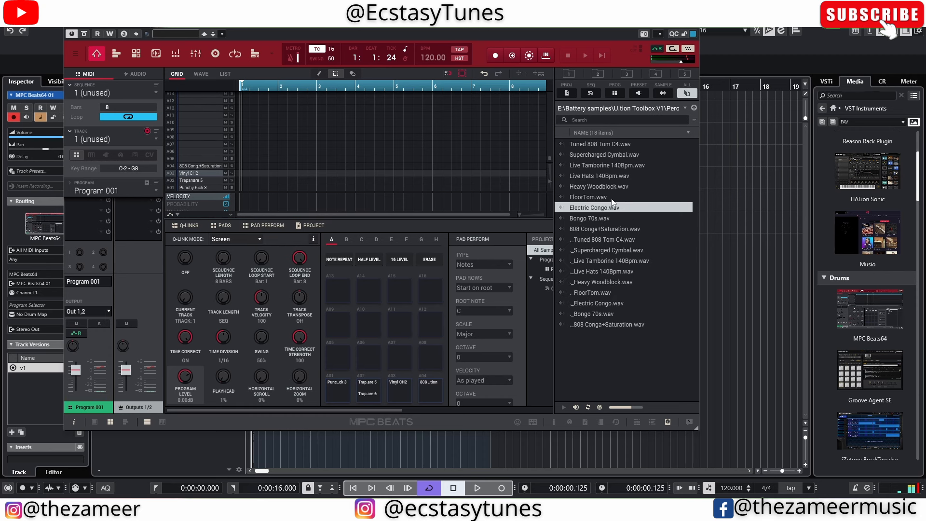
key(Up)
key(Up)
key(Up)
key(Up)
click(632, 156)
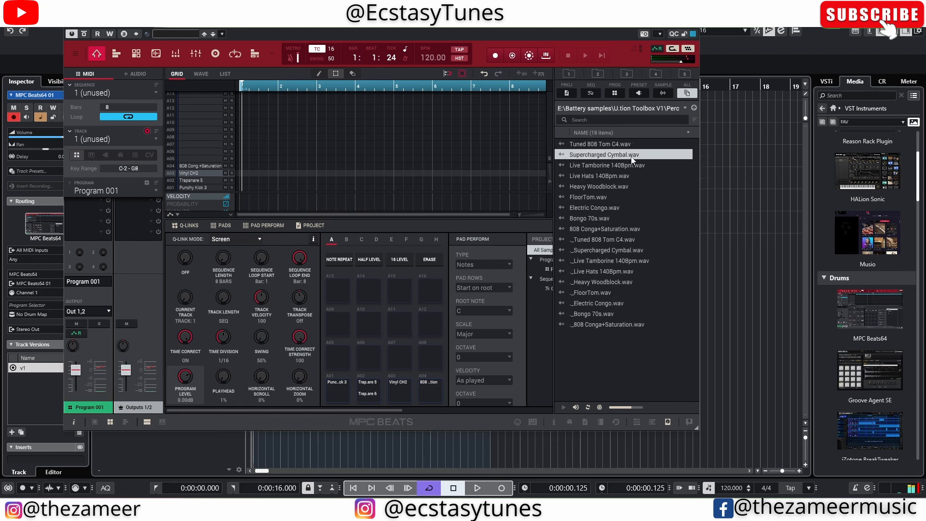
click(643, 147)
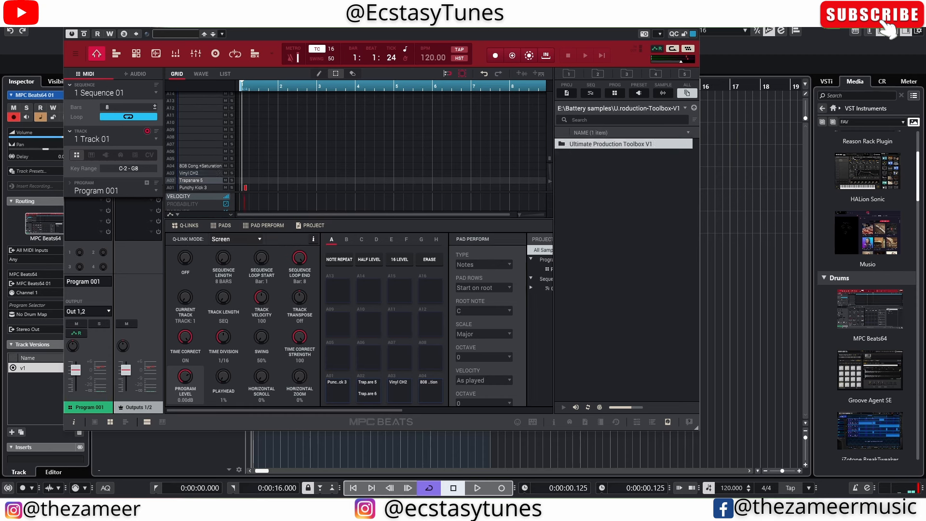
Set the sequence length to 8 bars and enlarge the note grid to fill the editing area
double_click(151, 108)
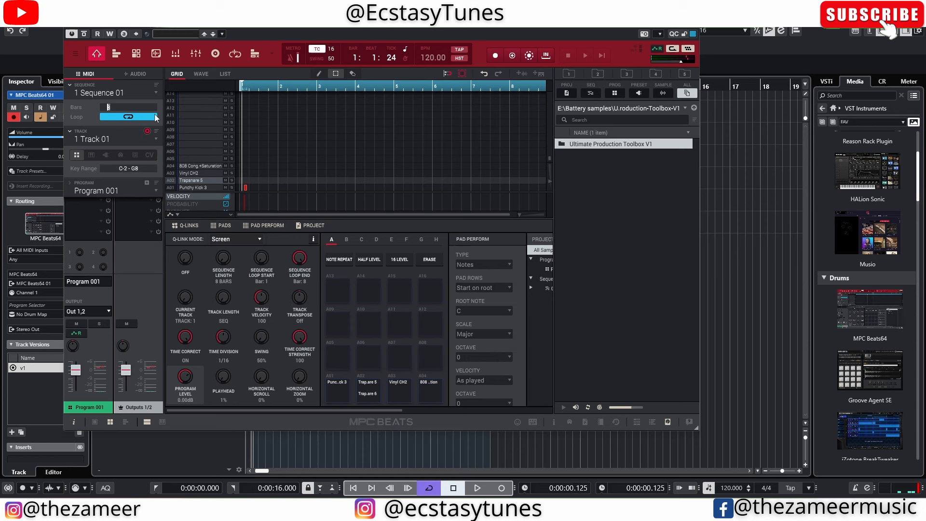
click(266, 146)
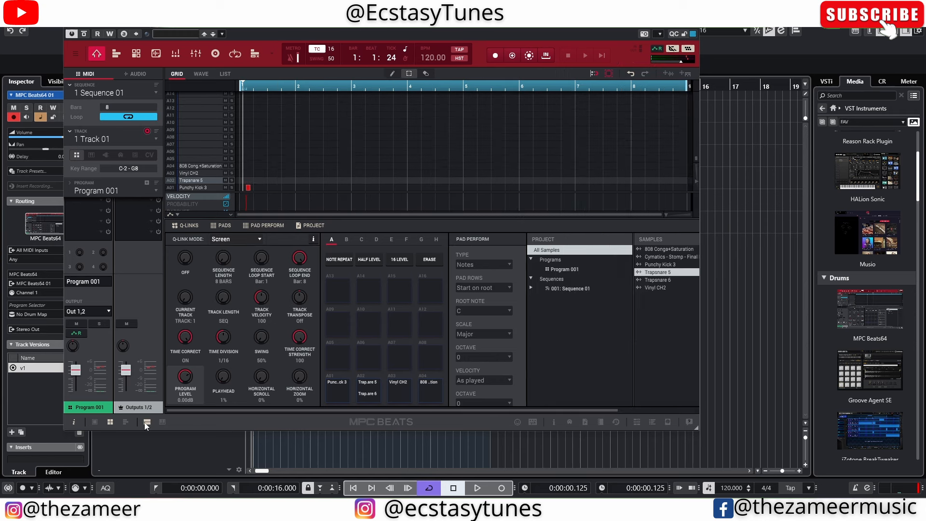
click(146, 422)
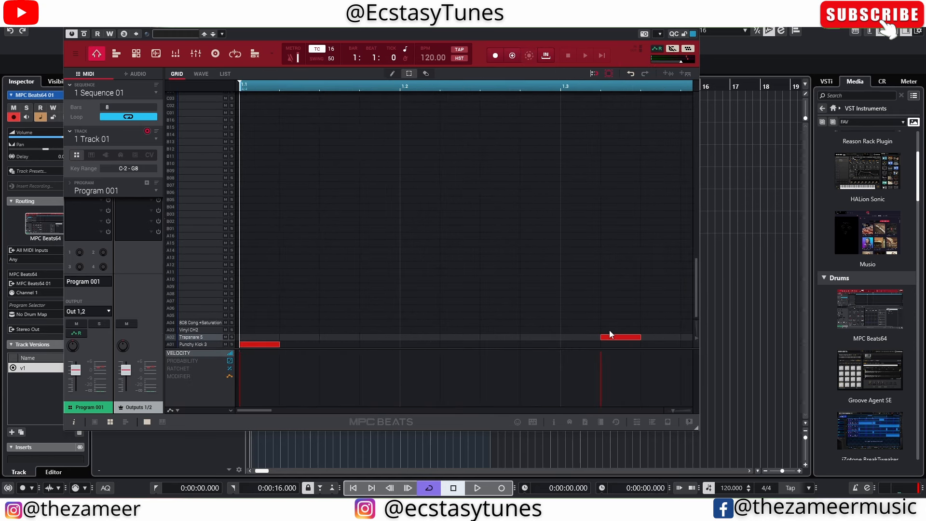
Move the Trapsnare 5 note in bar 1 onto beat 1.3, then briefly play the pattern
drag(616, 337, 578, 338)
key(space)
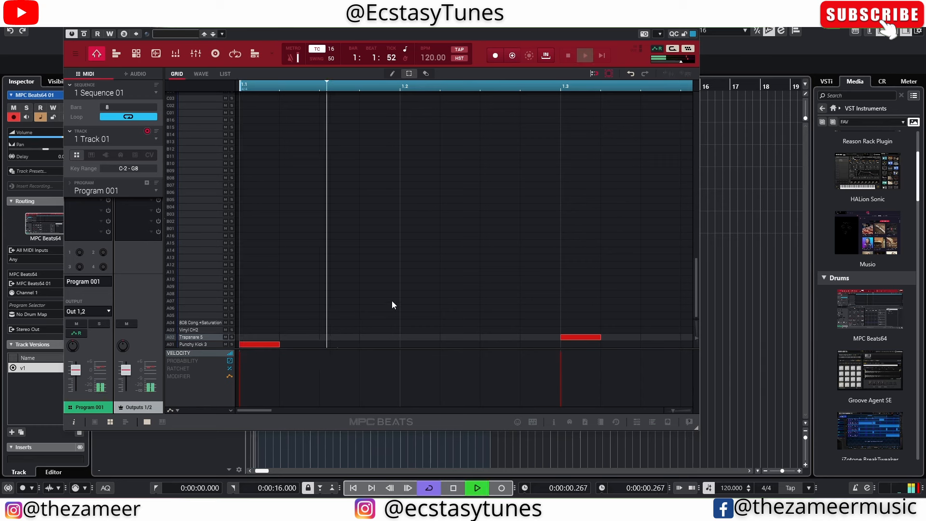
key(space)
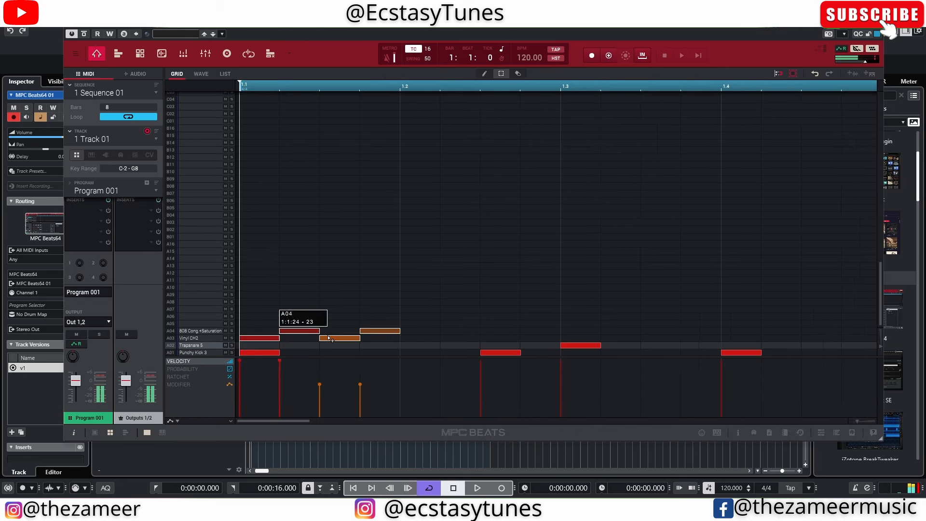
Copy the Vinyl CH2 notes so that one falls on each beat of bar 1, and play the pattern
drag(290, 316, 266, 340)
drag(264, 339, 573, 340)
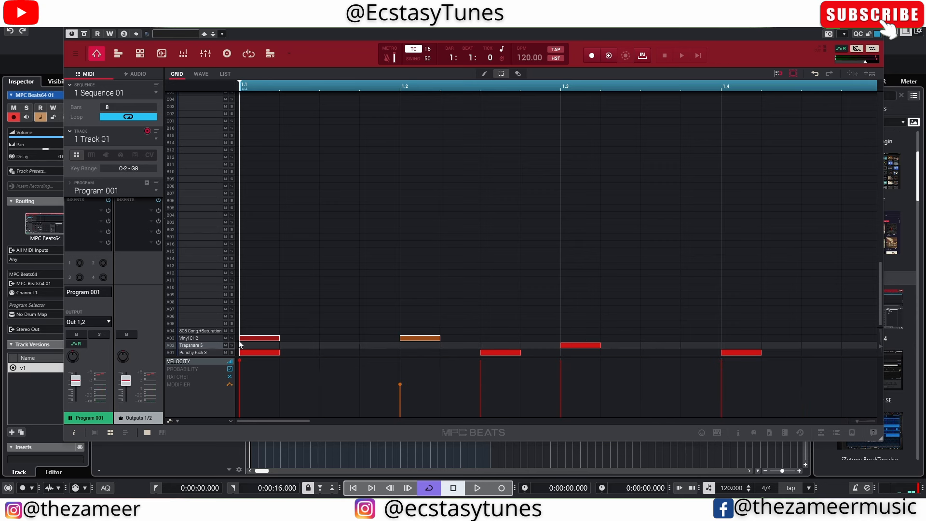
drag(253, 339, 577, 338)
click(523, 299)
key(space)
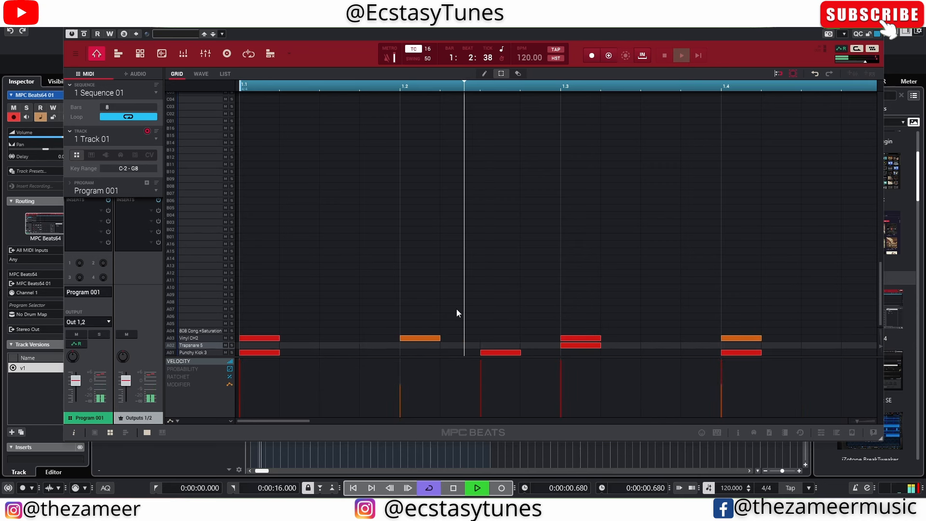
key(space)
Copy the four Vinyl CH2 notes of bar 1 into bar 2 and play the pattern
drag(257, 338, 603, 339)
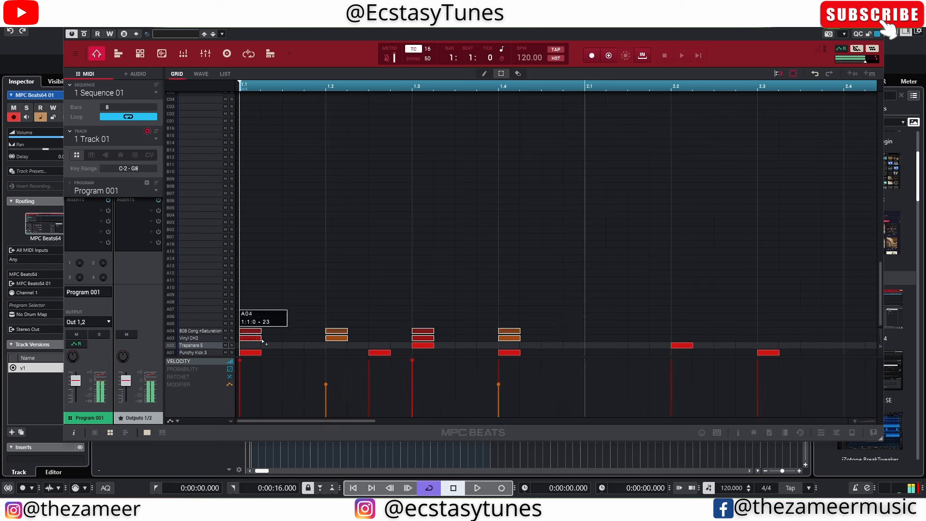
key(space)
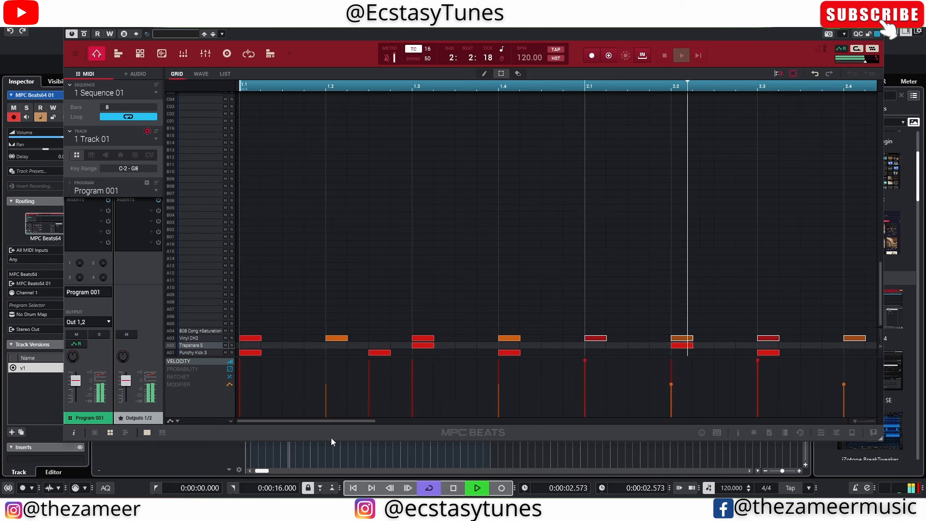
drag(337, 420, 457, 402)
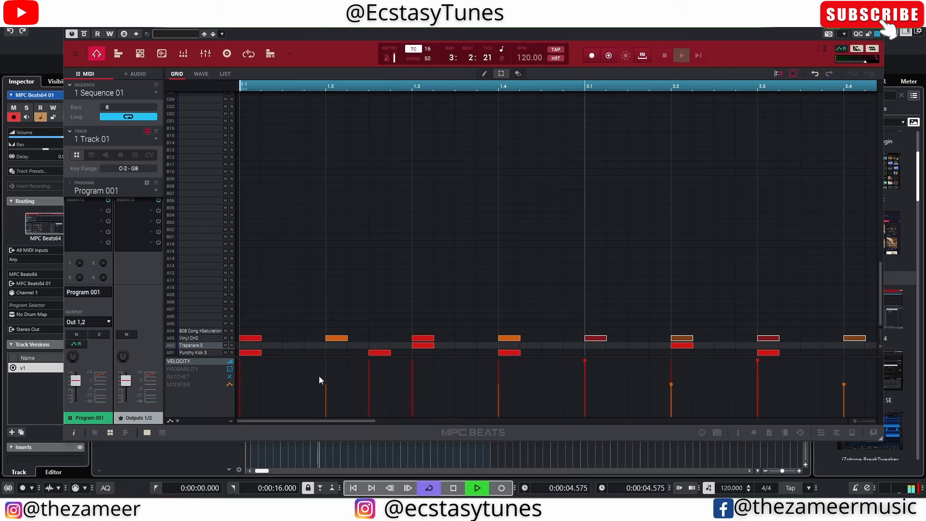
key(space)
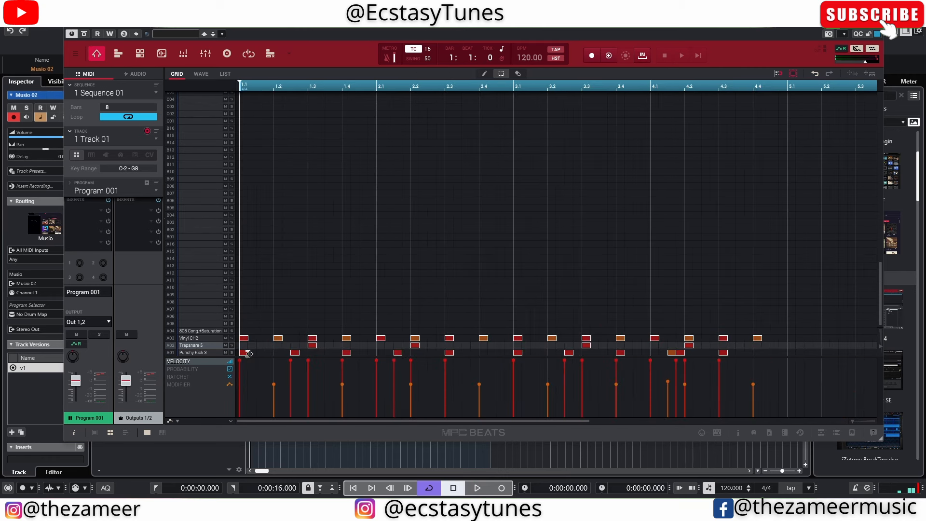
Copy the first four bars of the drum pattern to bar 5 onward and play the loop
drag(243, 353, 793, 358)
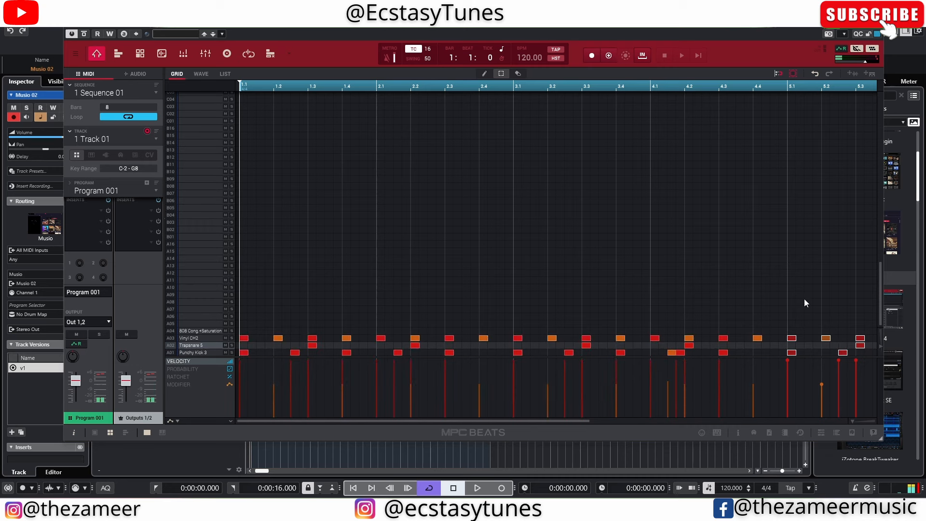
key(space)
drag(501, 422, 325, 437)
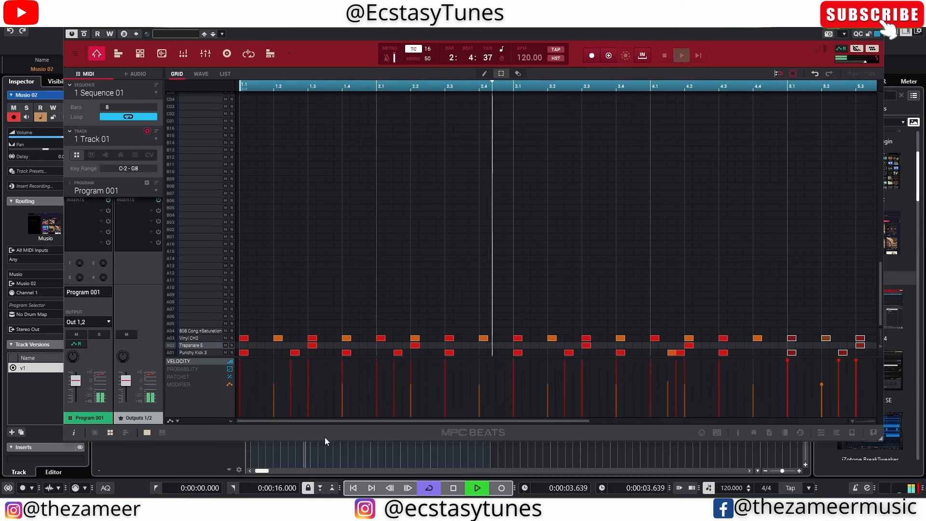
key(space)
Move the bar 2 Trapsnare 5 note to beat 2.3 and the preceding Punchy Kick 3 note to 2.2, checking by playback
click(432, 311)
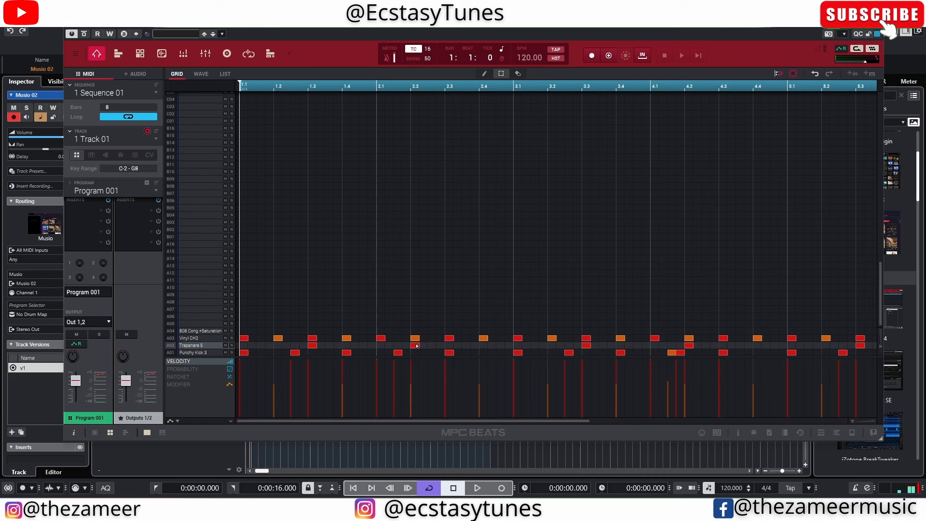
click(416, 345)
mouse_move(416, 345)
mouse_down()
mouse_move(450, 345)
mouse_move(403, 353)
mouse_move(413, 355)
mouse_up()
key(space)
key(space)
key(space)
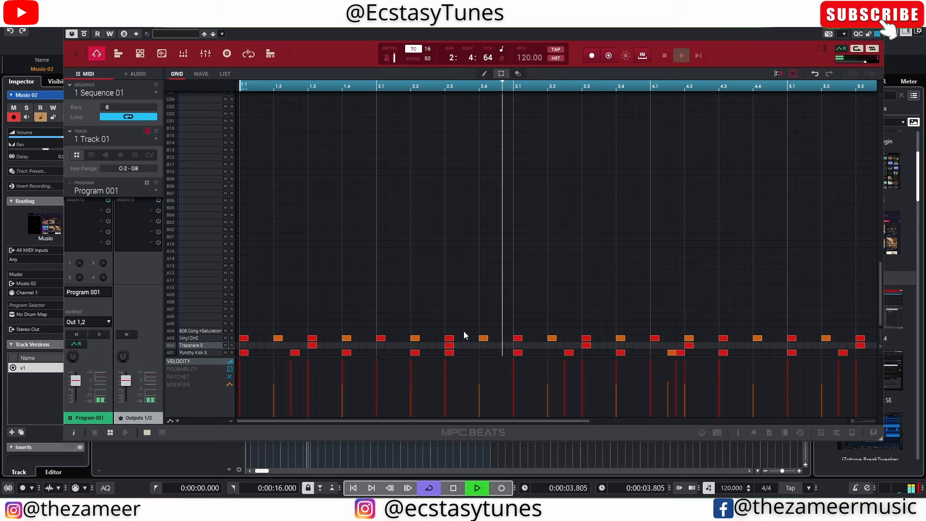
key(space)
Move the Punchy Kick 3 note on beat 2.3 to halfway between 2.3 and 2.4, and play the loop
mouse_move(448, 353)
mouse_down()
mouse_move(479, 354)
mouse_move(466, 354)
mouse_up()
key(space)
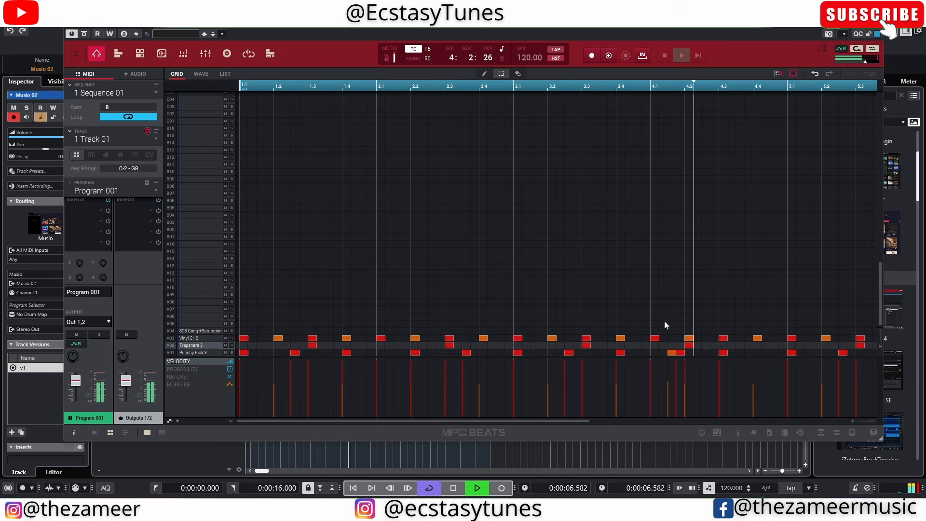
drag(565, 420, 666, 415)
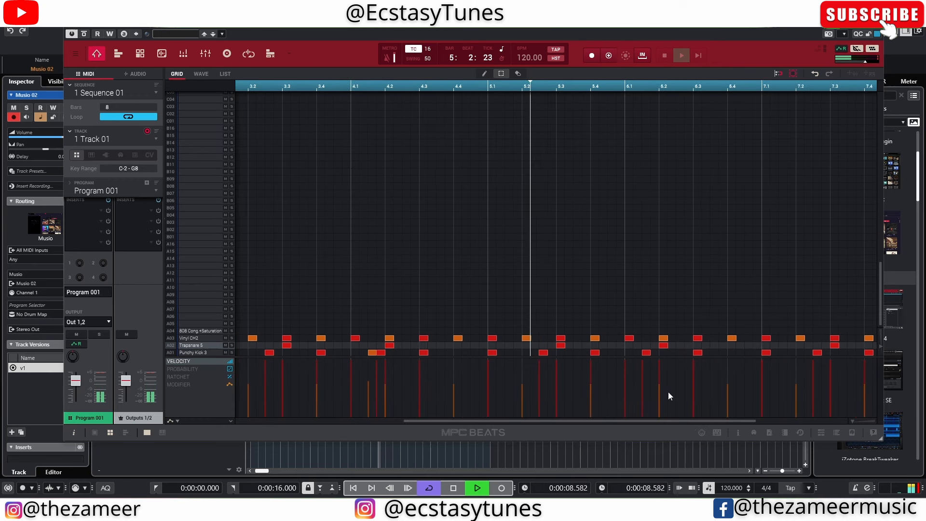
key(space)
Replace the drum notes from bar 5 onward with a copy of the edited first four bars
drag(429, 90, 390, 53)
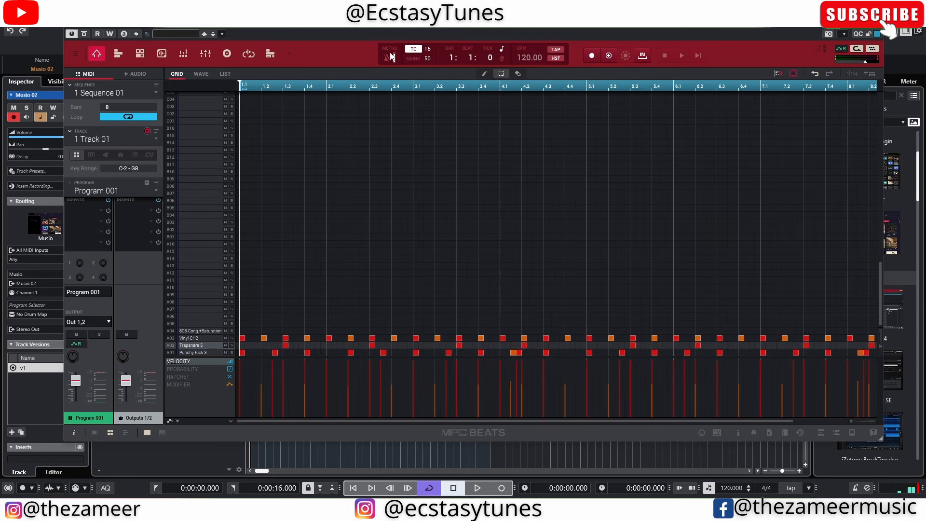
drag(588, 311, 871, 400)
key(Delete)
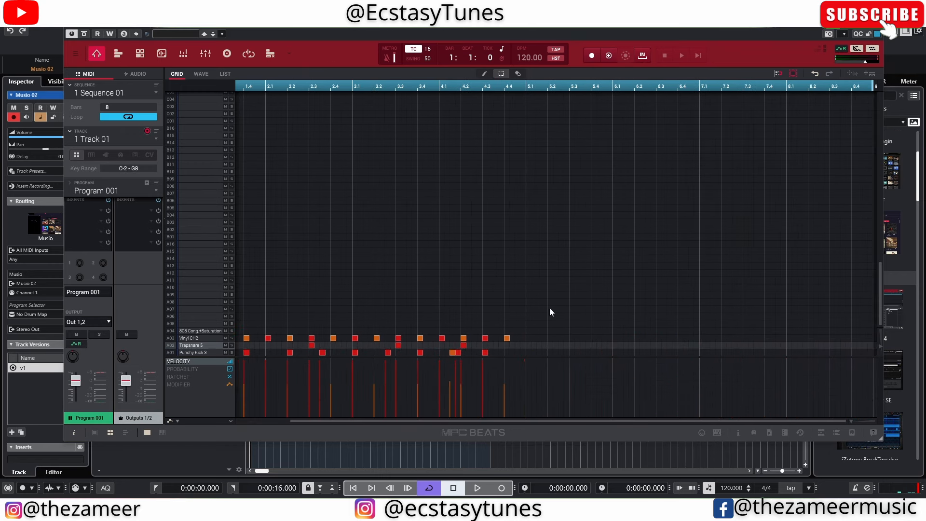
drag(498, 306, 131, 404)
drag(619, 307, 591, 355)
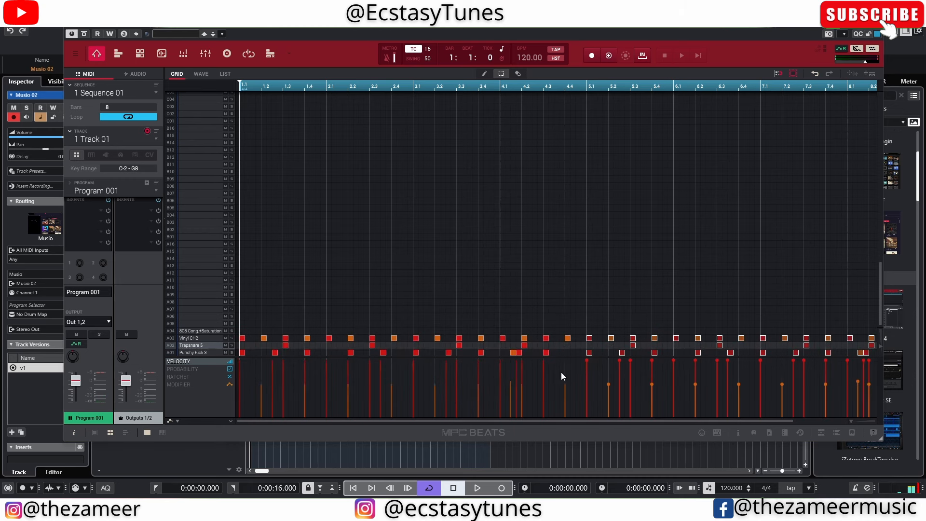
drag(339, 421, 404, 420)
Move the bar 8 Trapsnare 5 note midway between beats 8.2 and 8.3, play the loop and add a Punchy Kick 3 note after 8.4
click(813, 322)
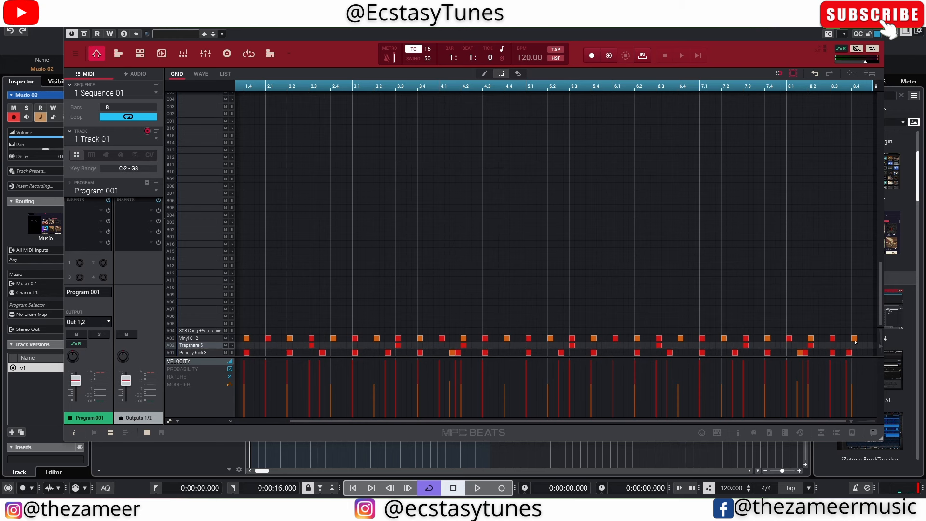
drag(810, 345, 821, 345)
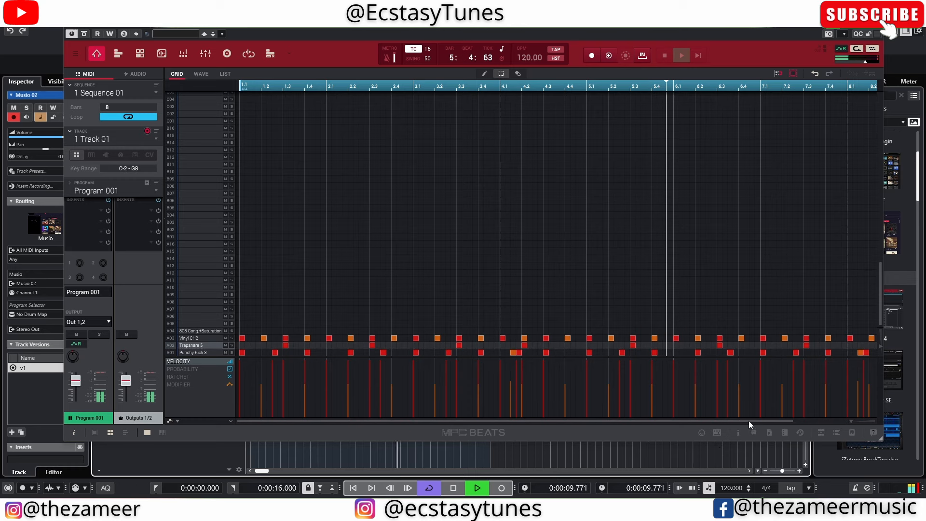
drag(759, 422, 844, 425)
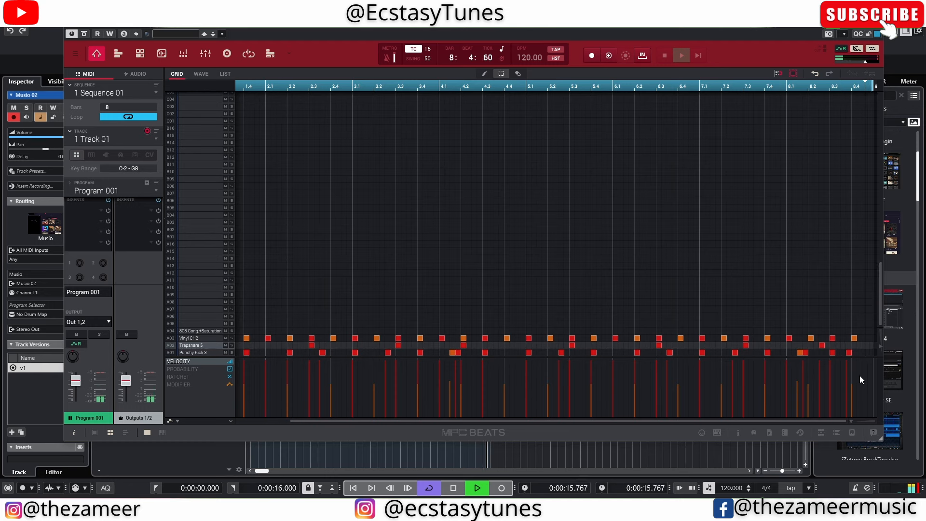
double_click(863, 353)
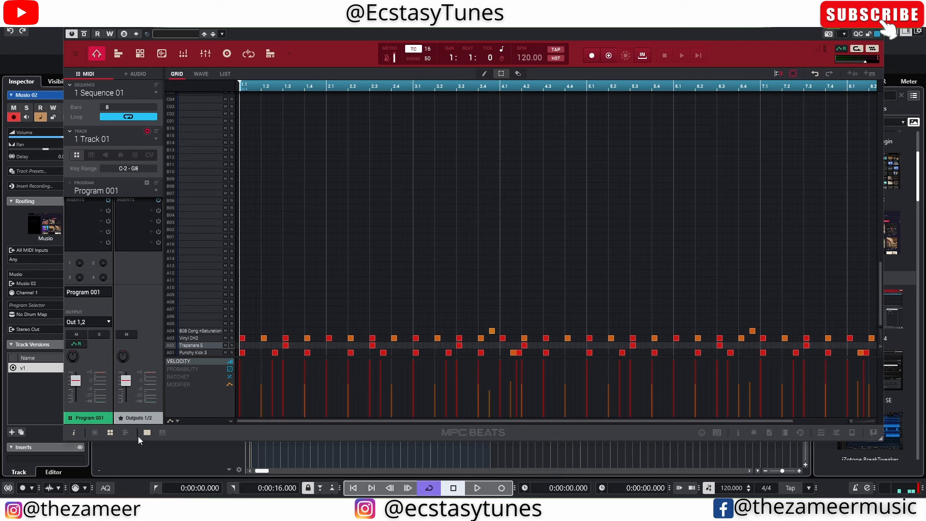
Display the drum project's sample list and pads beneath the note grid and play the pattern
click(147, 433)
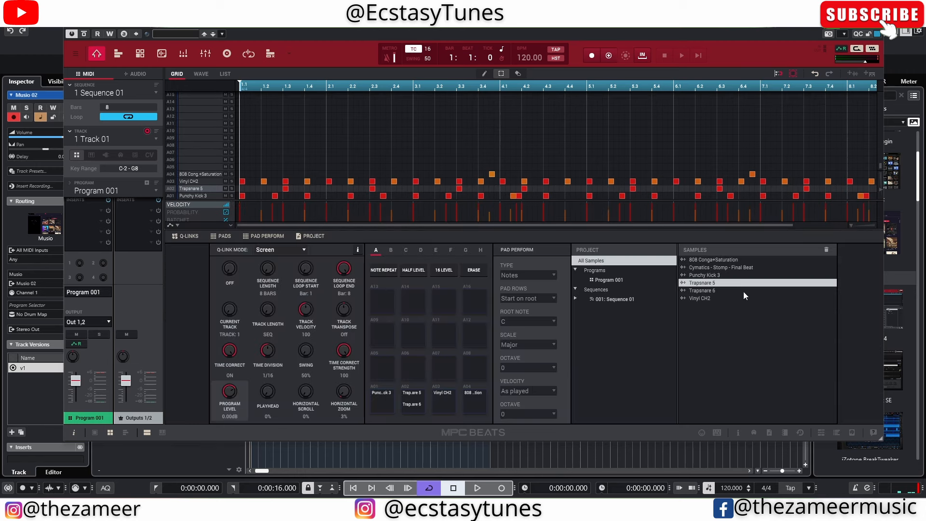
key(space)
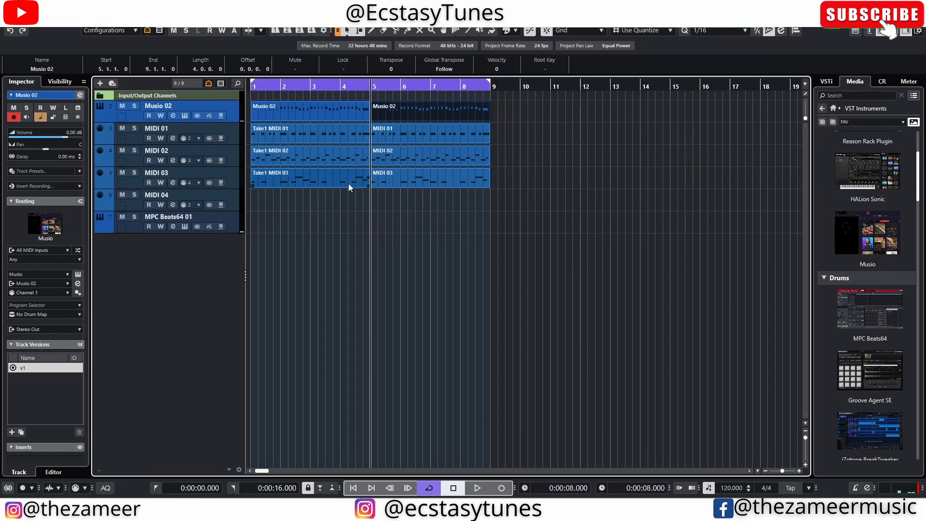
Delete the Musio 02 part in bars 1 to 4 and play the arrangement from the start
click(455, 244)
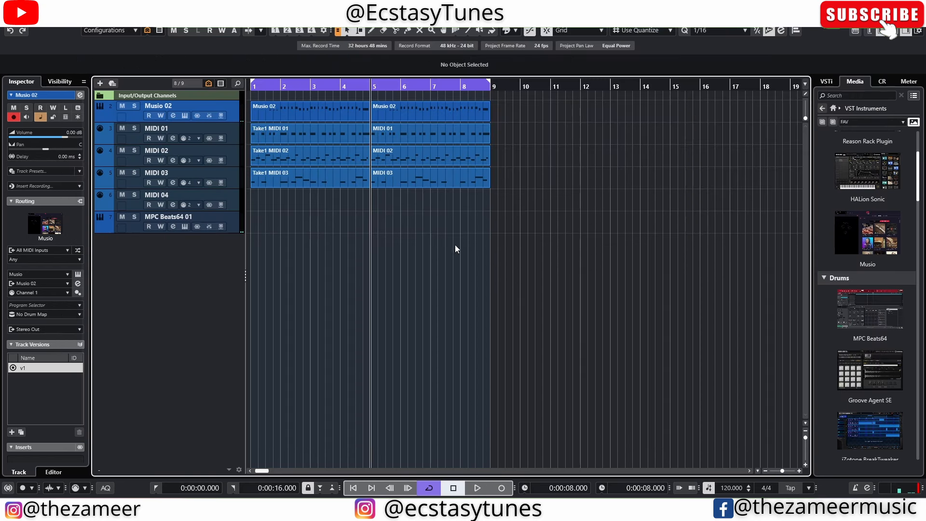
click(299, 115)
key(Delete)
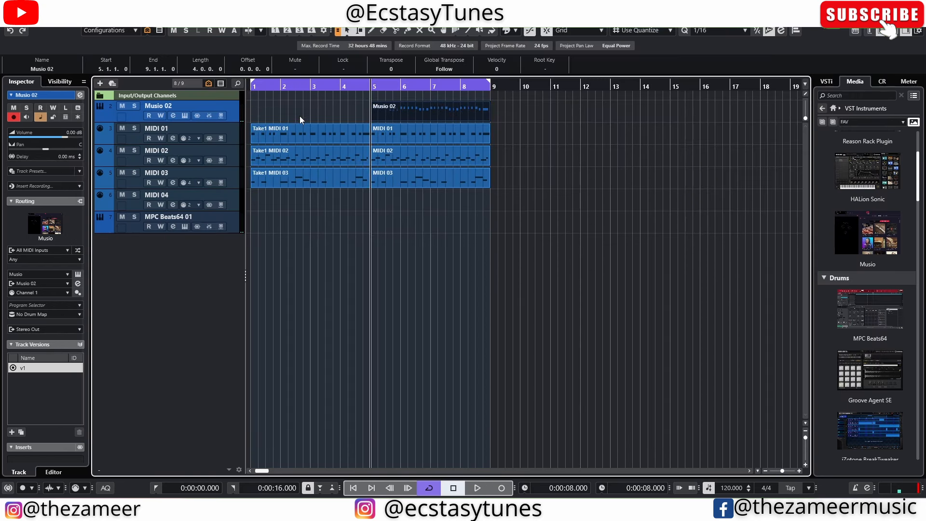
click(512, 124)
drag(512, 119, 177, 235)
key(period)
key(space)
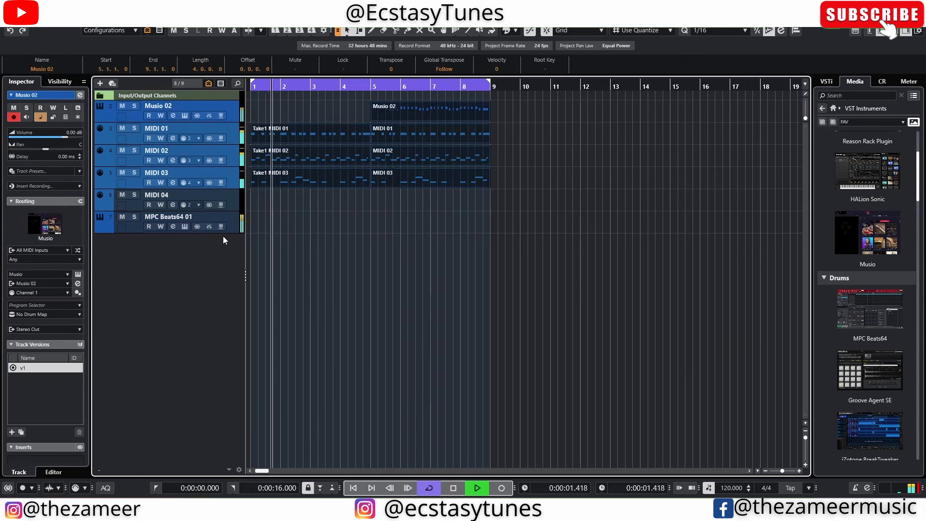
Move the remaining Musio 02 part to bar 9 and duplicate the MIDI 01, 02 and 03 parts into bars 9 to 16
mouse_move(512, 120)
mouse_down()
mouse_move(399, 114)
mouse_move(521, 116)
mouse_up()
drag(529, 165, 192, 217)
key(ctrl+d)
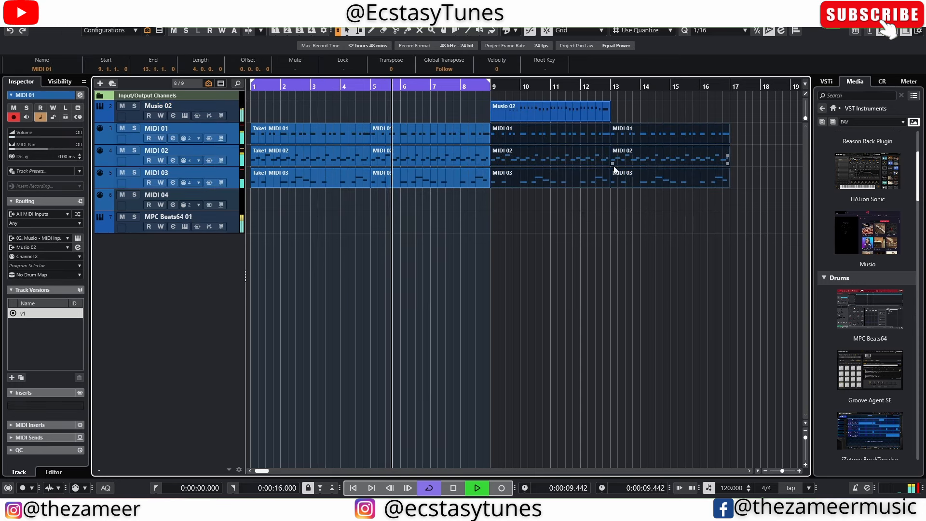
Extend the cycle range to the end of bar 16, using a 1/1 quantize grid
alt+click(729, 86)
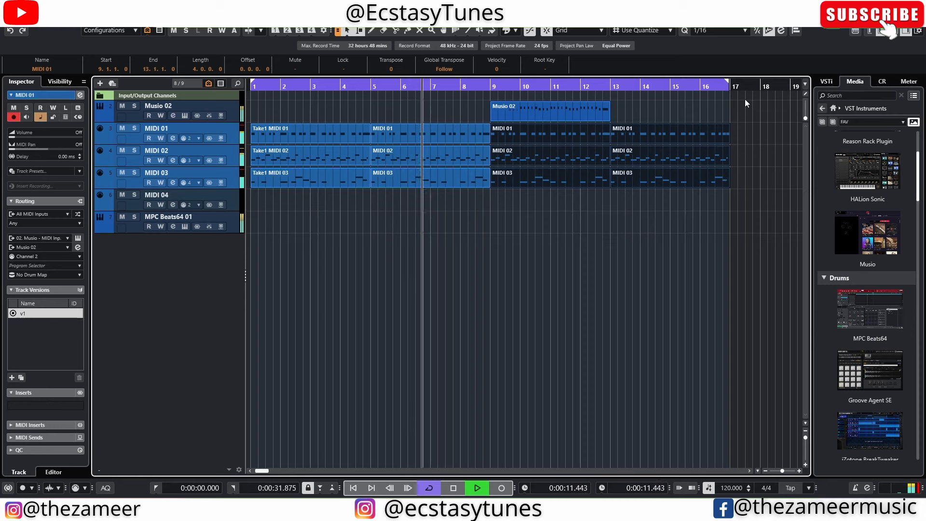
click(716, 30)
click(715, 47)
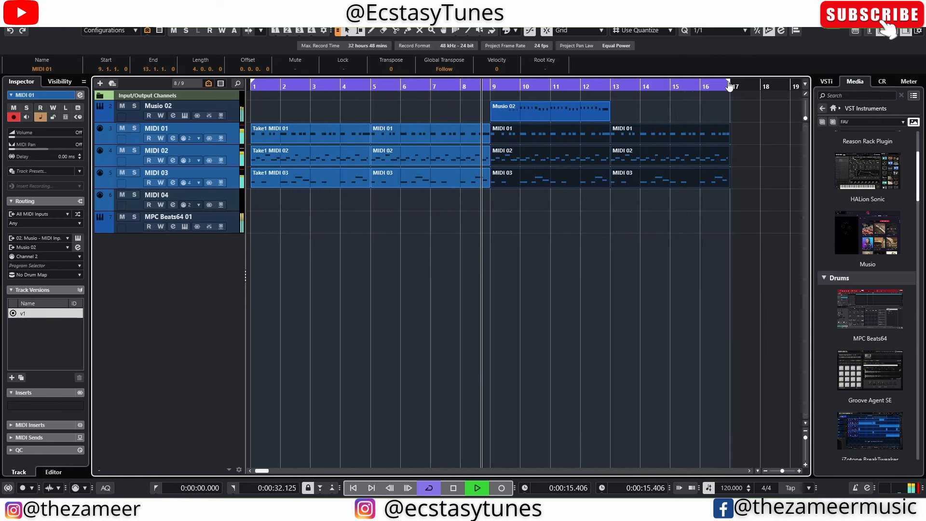
click(641, 119)
Duplicate the Musio 02 part into bars 13 to 16 and shorten the final parts on all four tracks to end midway through bar 16
click(589, 119)
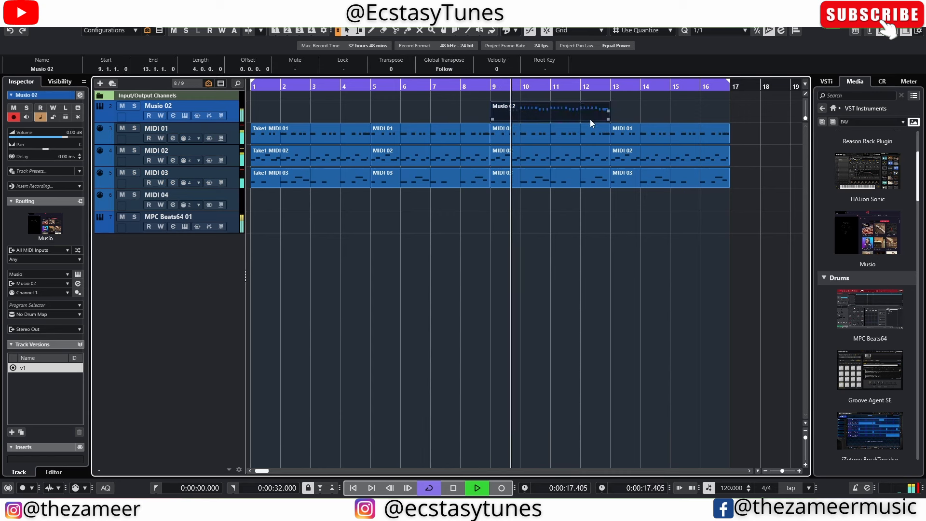
key(ctrl+d)
click(734, 208)
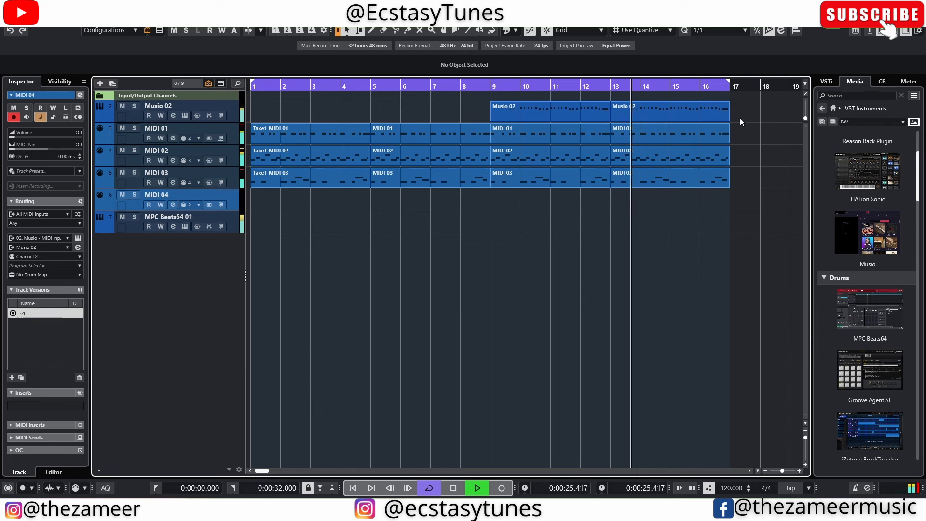
drag(738, 116, 713, 187)
click(719, 205)
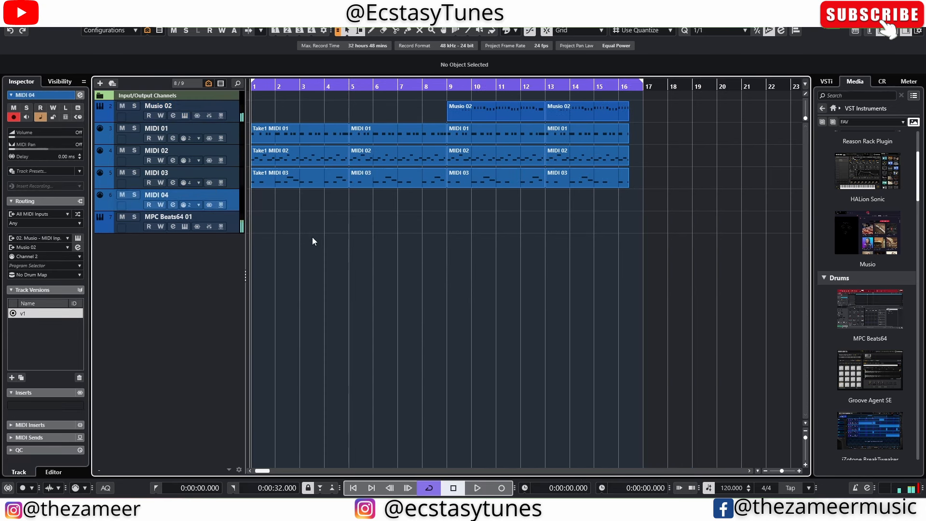
Create an MPC Beats64 01 part over bars 1 to 4, render it in place with the current settings, and play
mouse_move(260, 222)
mouse_down()
mouse_move(470, 227)
mouse_move(343, 228)
mouse_up()
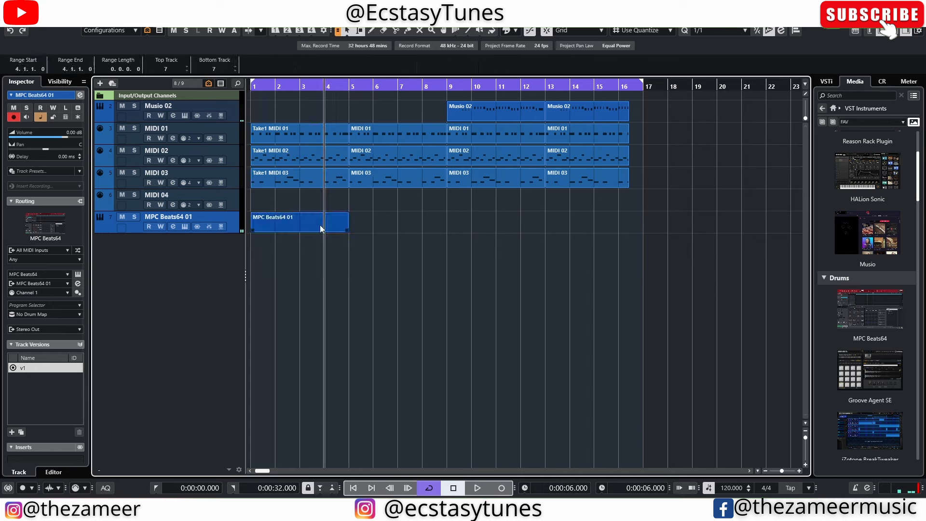
right_click(320, 224)
mouse_move(364, 292)
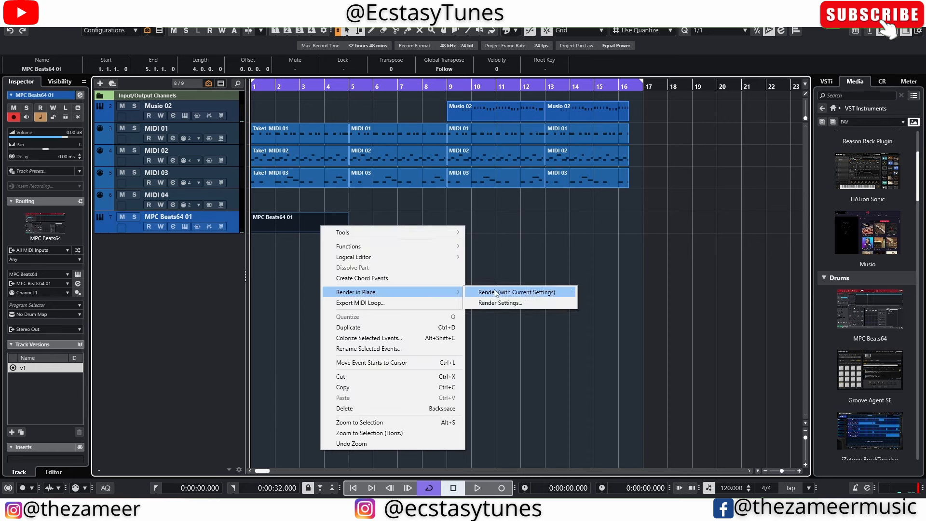
click(497, 292)
key(space)
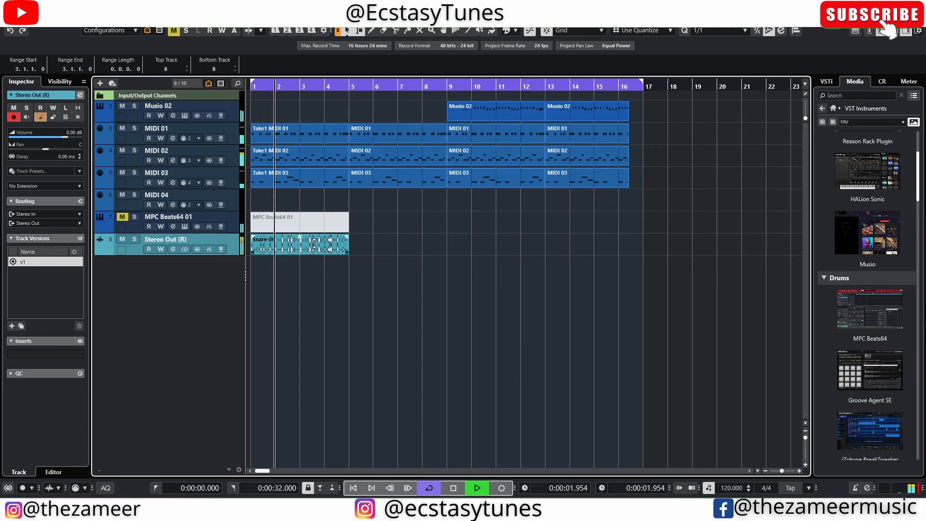
Copy the rendered Snare-06 event to bars 5 to 8 and shorten the first one to end at about 4.3
drag(286, 250, 334, 253)
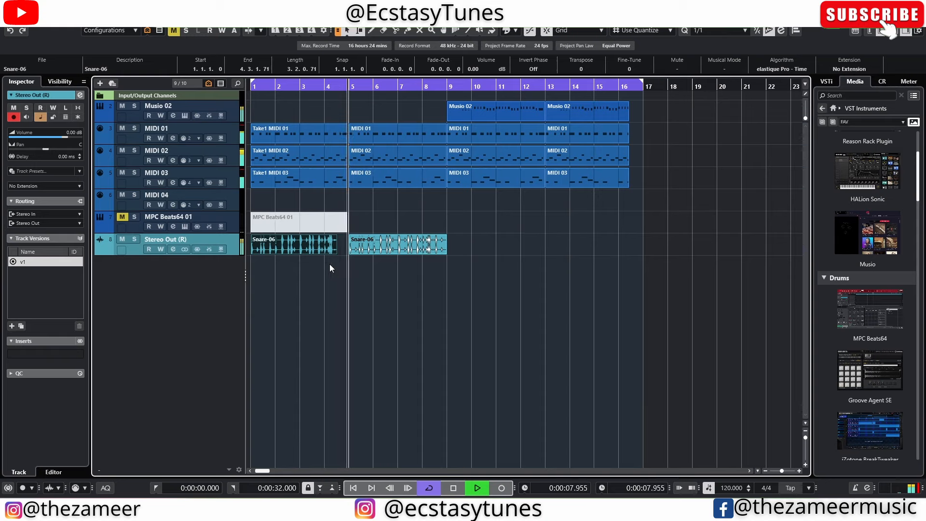
scroll(336, 264, up, 5)
drag(362, 254, 359, 254)
scroll(405, 285, down, 6)
scroll(500, 274, up, 1)
click(476, 251)
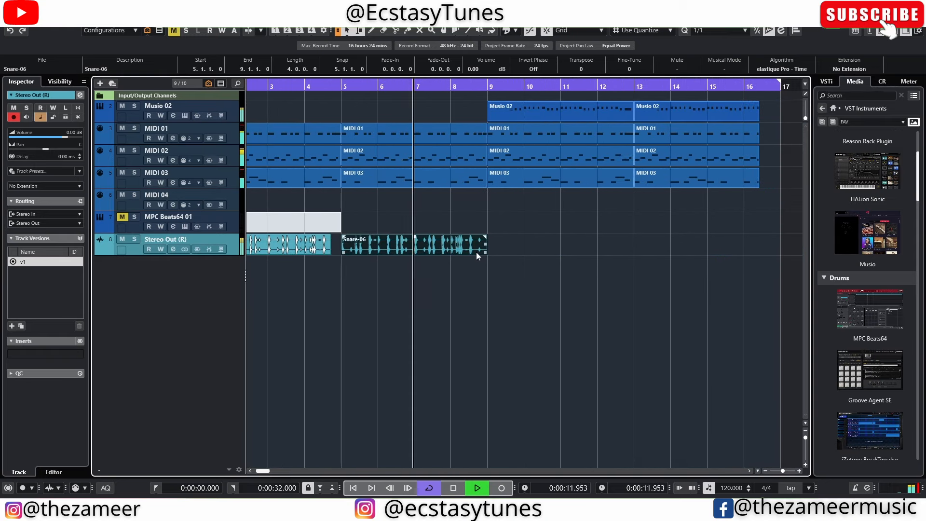
Repeat the full-length Snare-06 event at bars 9 and 13 on the Stereo Out (R) track
drag(354, 254, 524, 240)
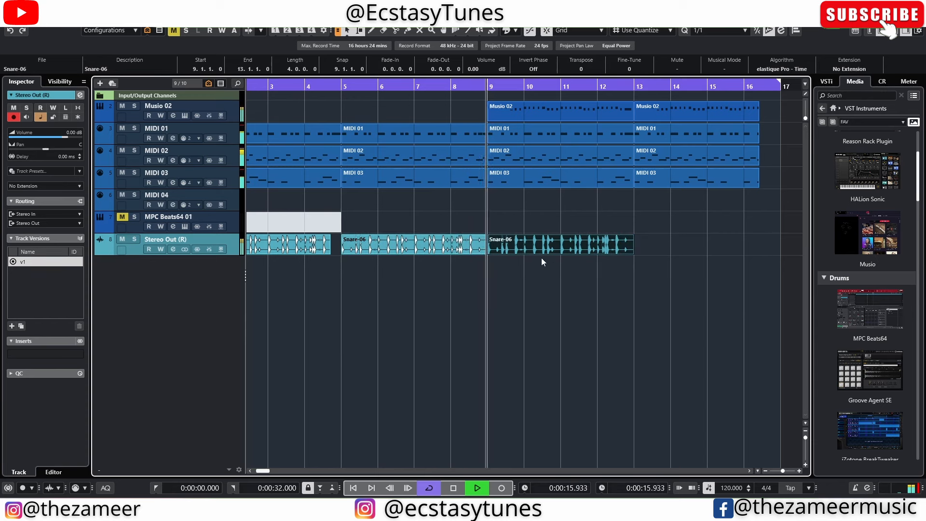
scroll(446, 281, down, 4)
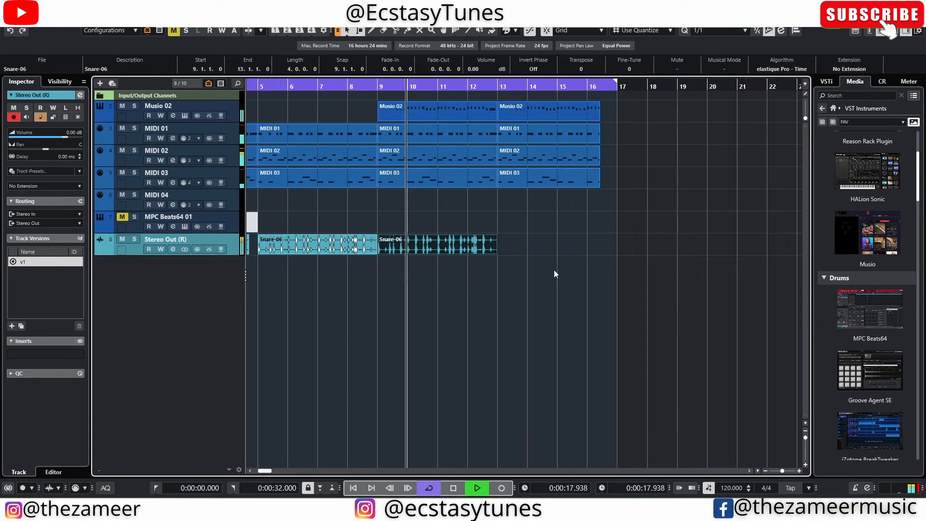
key(ctrl+d)
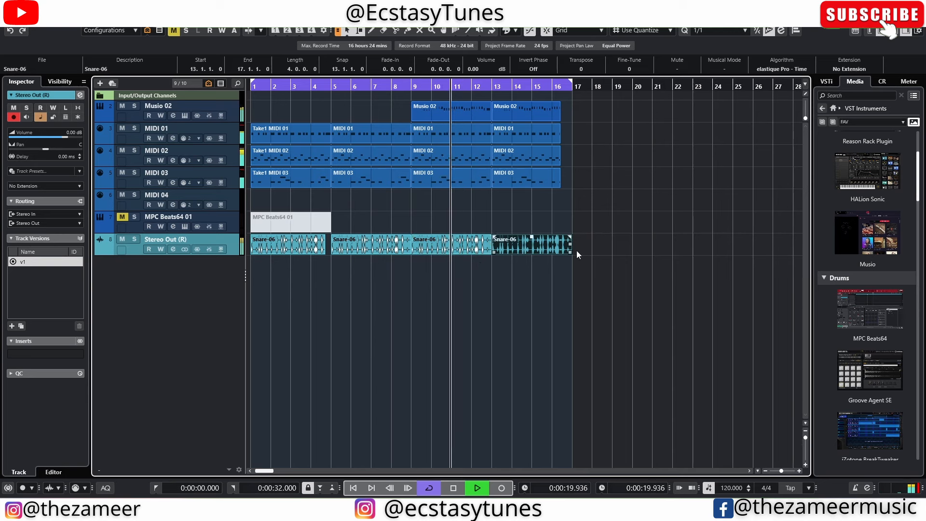
drag(577, 250, 444, 248)
click(571, 108)
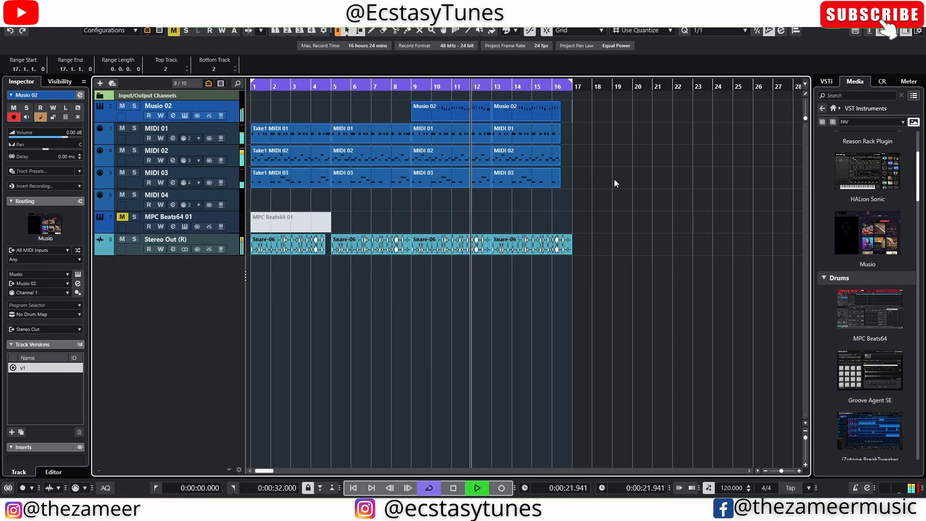
Duplicate the Stereo Out (R) track and delete the duplicate's two Snare-06 events in bars 1 to 8
right_click(231, 248)
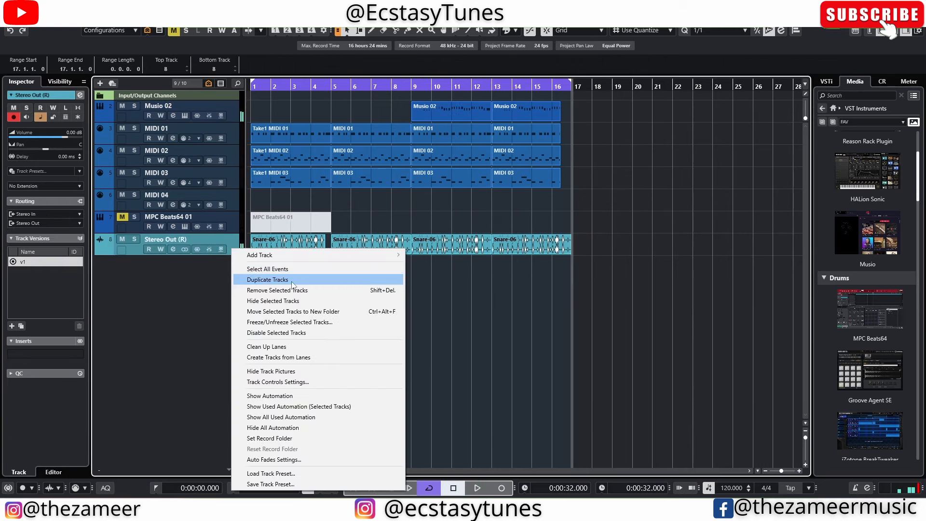
click(262, 280)
key(g)
click(285, 274)
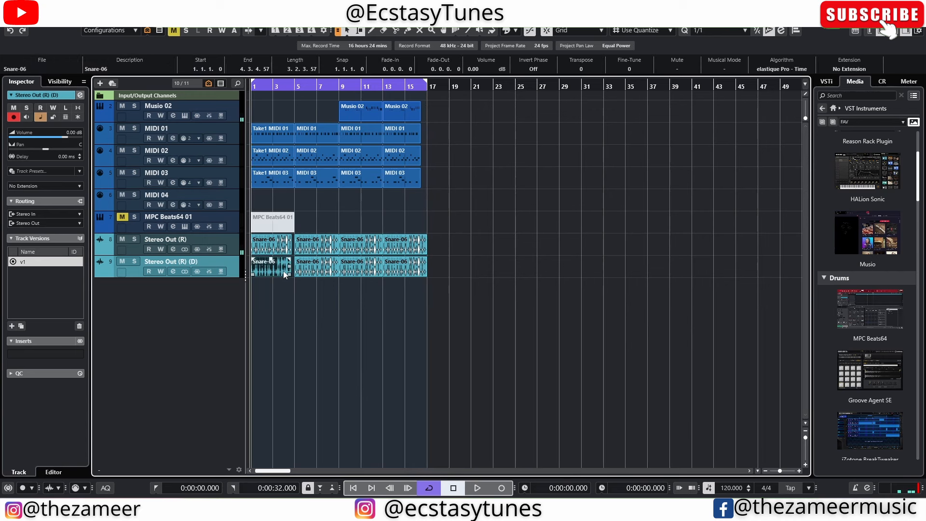
key(Delete)
key(Delete)
Delete the two Snare-06 events in bars 9 to 16 from the original Stereo Out (R) track
click(310, 248)
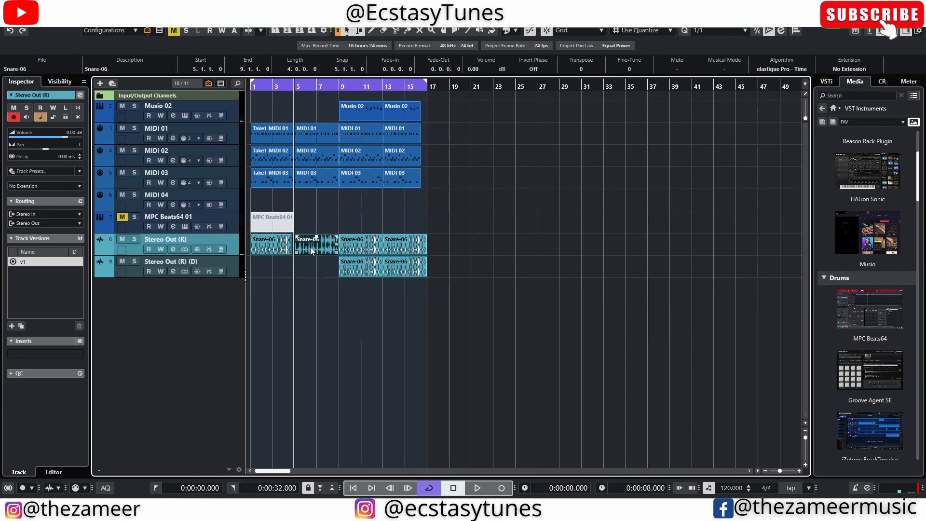
click(358, 247)
key(Delete)
click(412, 252)
key(Delete)
click(458, 273)
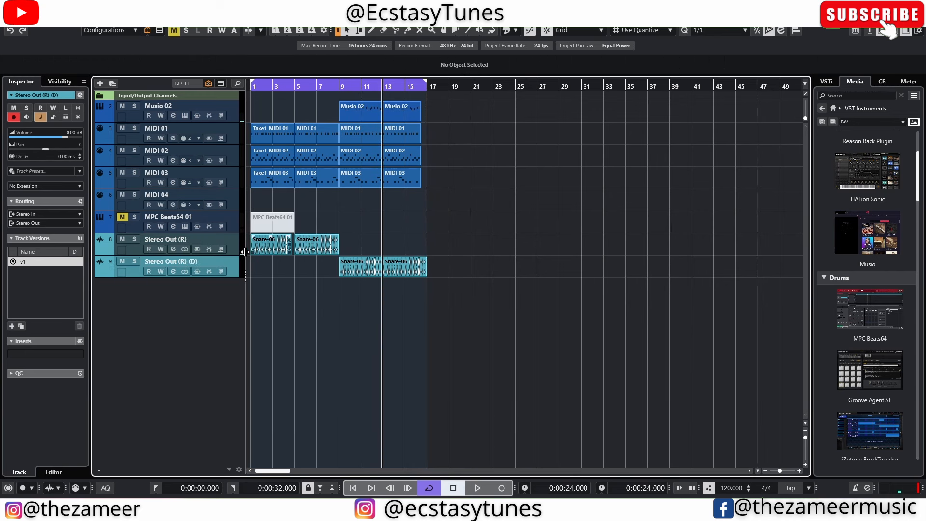
Cut the high EQ band of the Stereo Out (R) channel to -24 dB at 2180 Hz
click(257, 245)
click(172, 250)
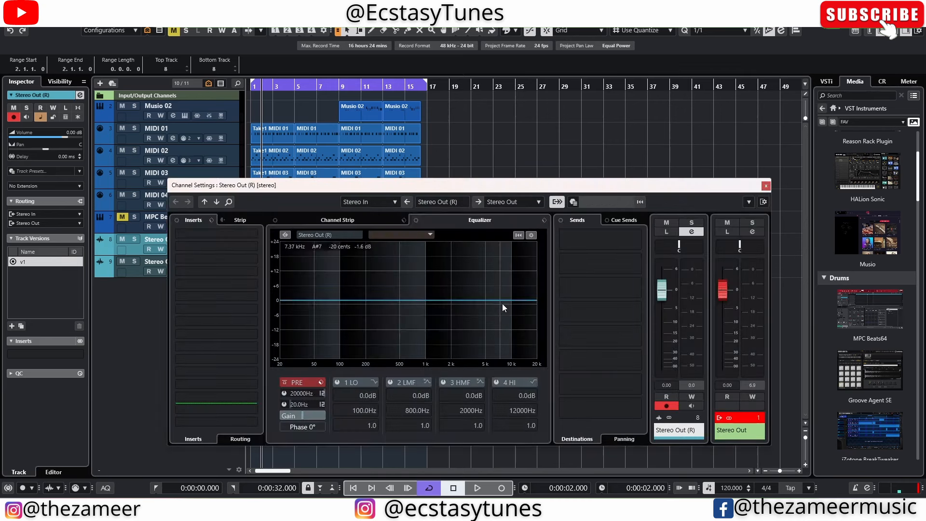
drag(502, 303, 454, 365)
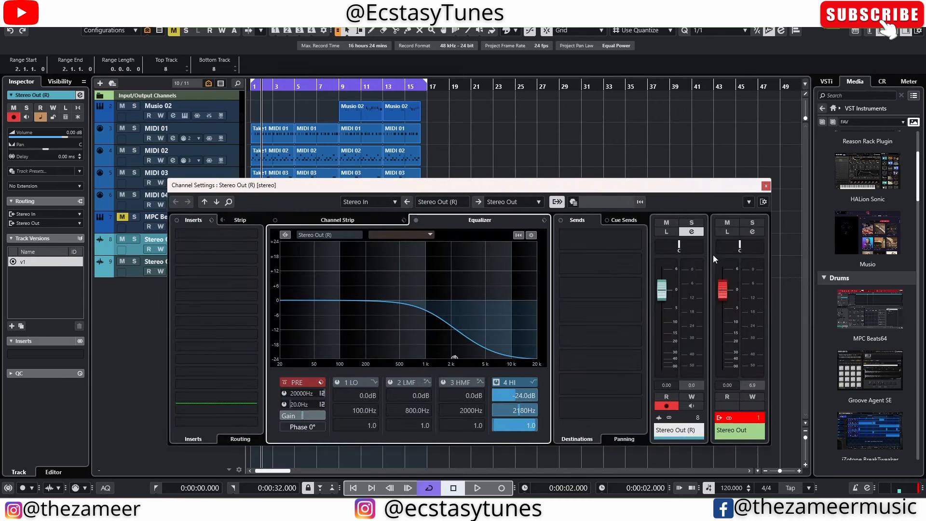
click(766, 185)
Play the intro and examine the filtered drums in the Stereo Out (R) channel's equalizer
click(264, 250)
drag(344, 251, 285, 245)
click(173, 250)
key(space)
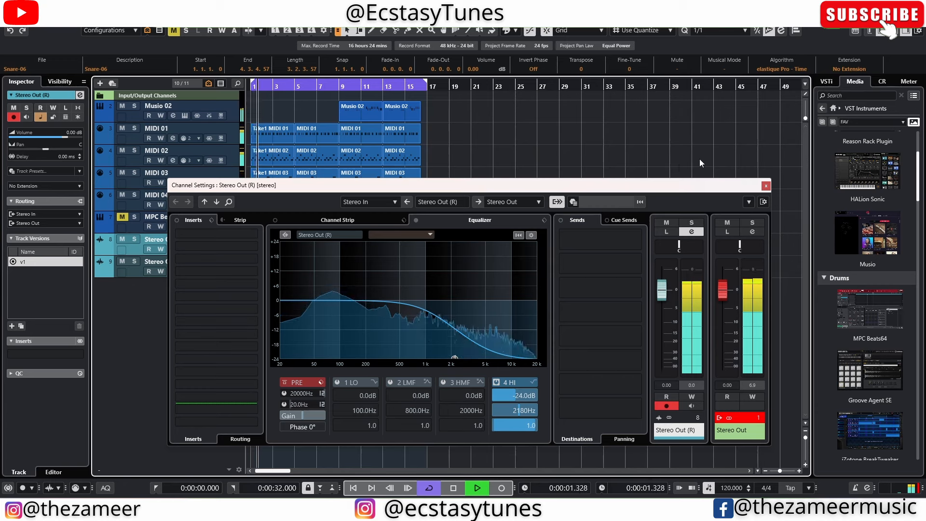
click(766, 186)
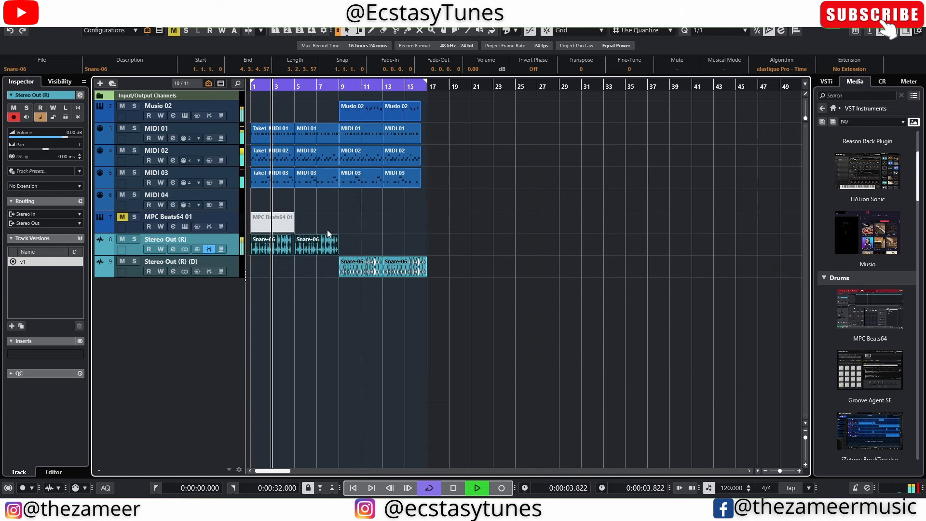
click(174, 250)
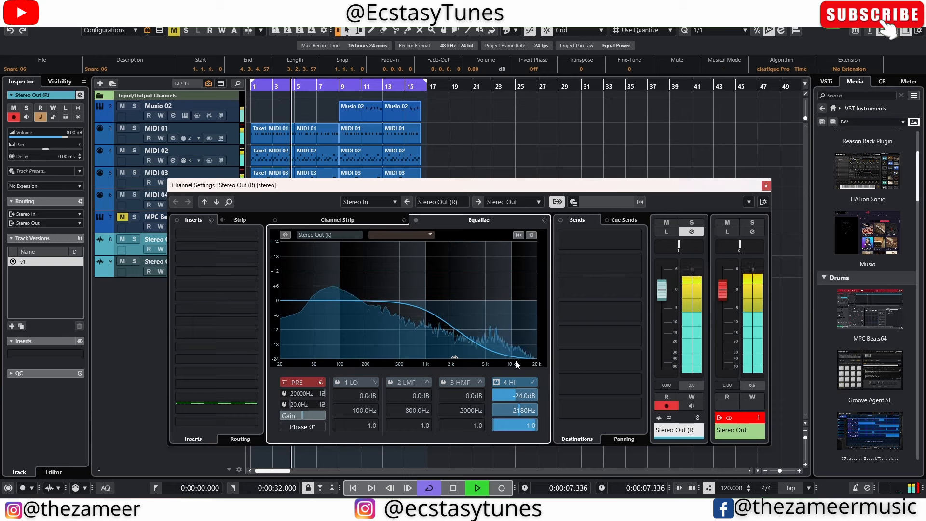
click(766, 186)
Shorten the MIDI 01, 02 and 03 parts in bars 5 to 8 to end at about 8.3.4
scroll(270, 300, up, 5)
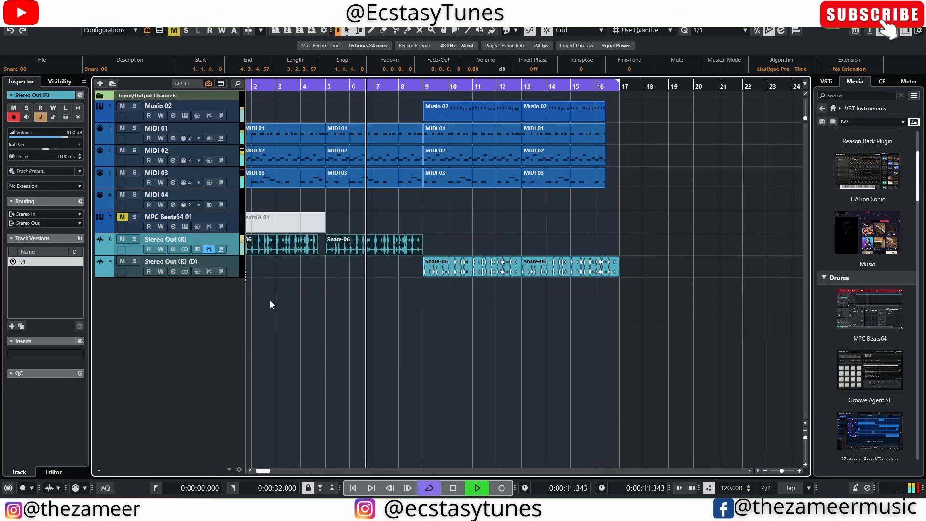
scroll(339, 295, up, 1)
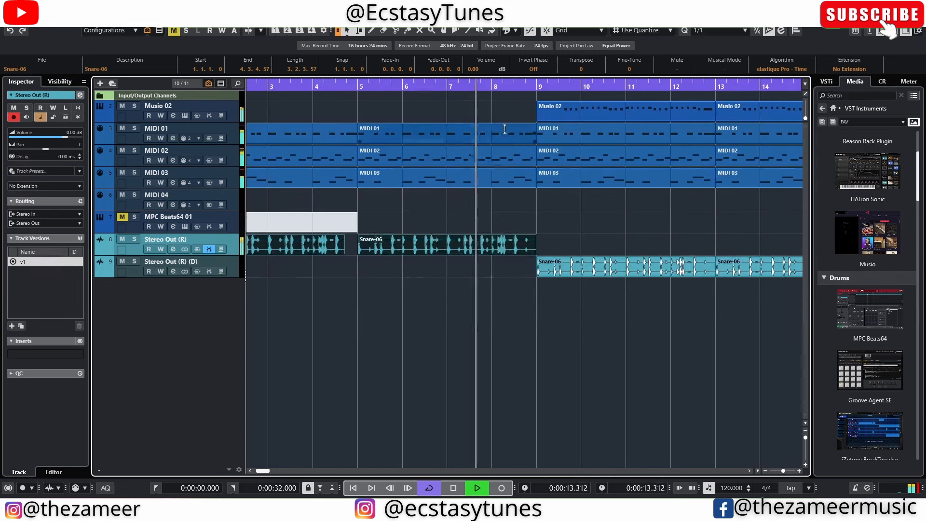
click(517, 123)
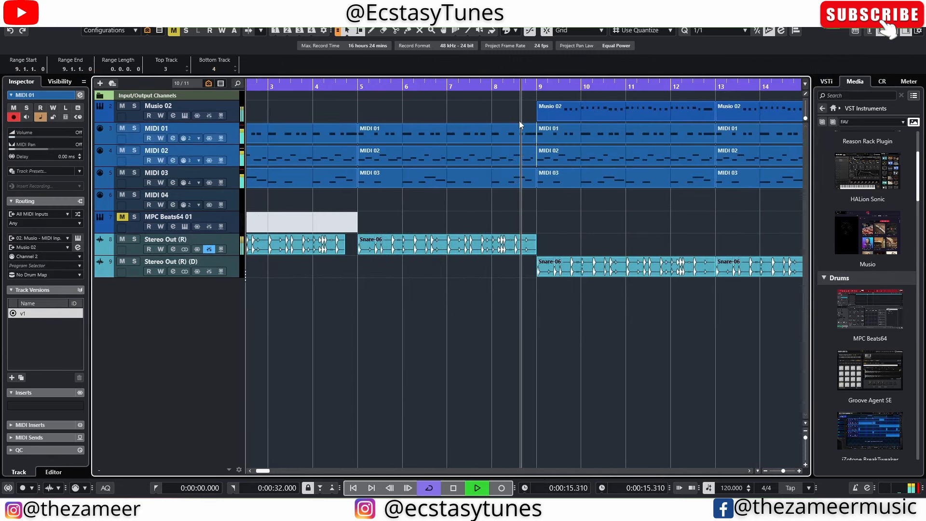
drag(518, 121, 522, 186)
scroll(486, 221, down, 2)
Play through the transition into bar 9 and open the Stereo Out (R) channel's equalizer
key(space)
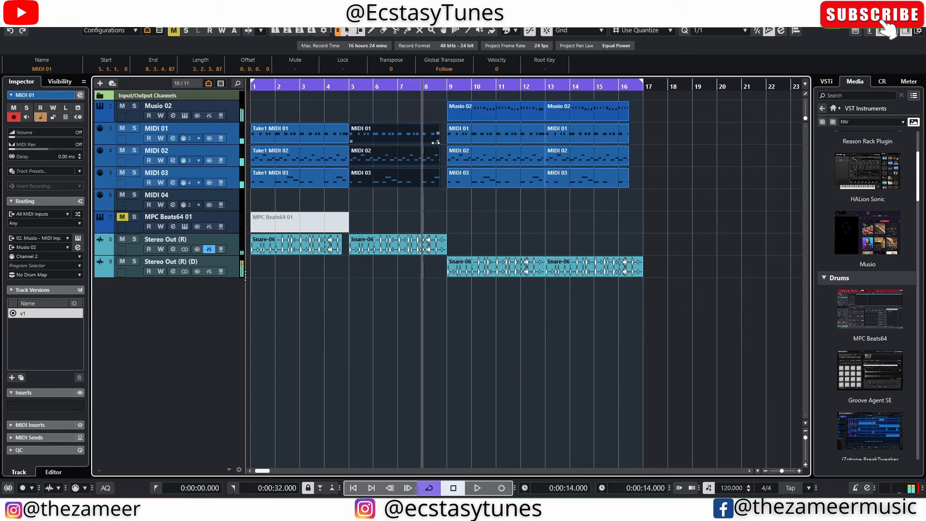
key(space)
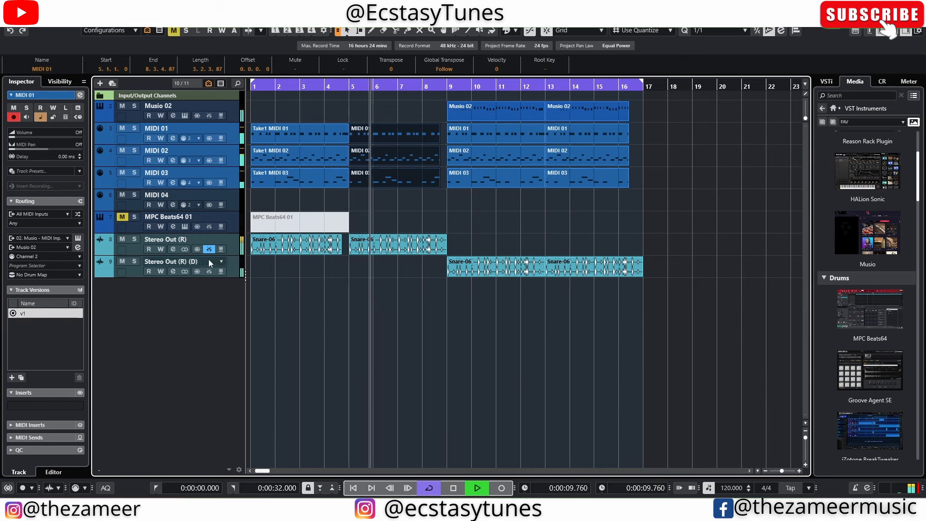
click(174, 251)
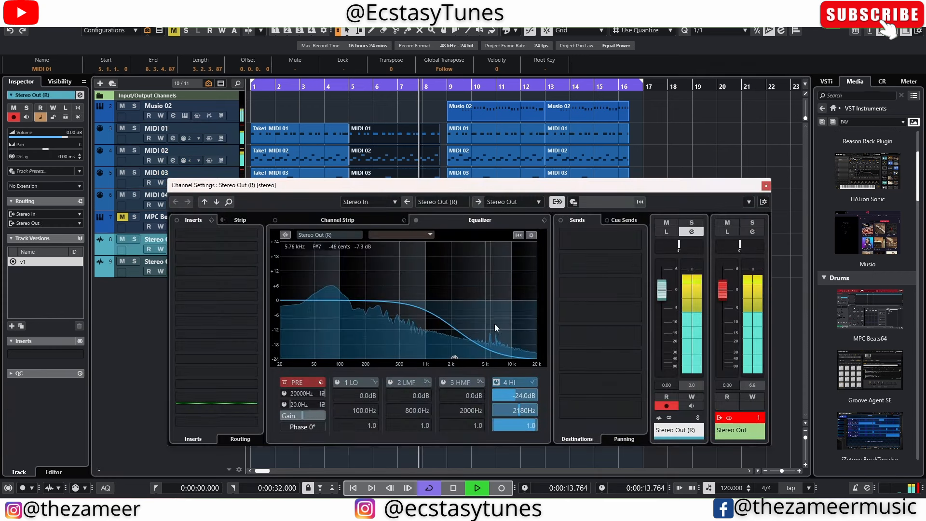